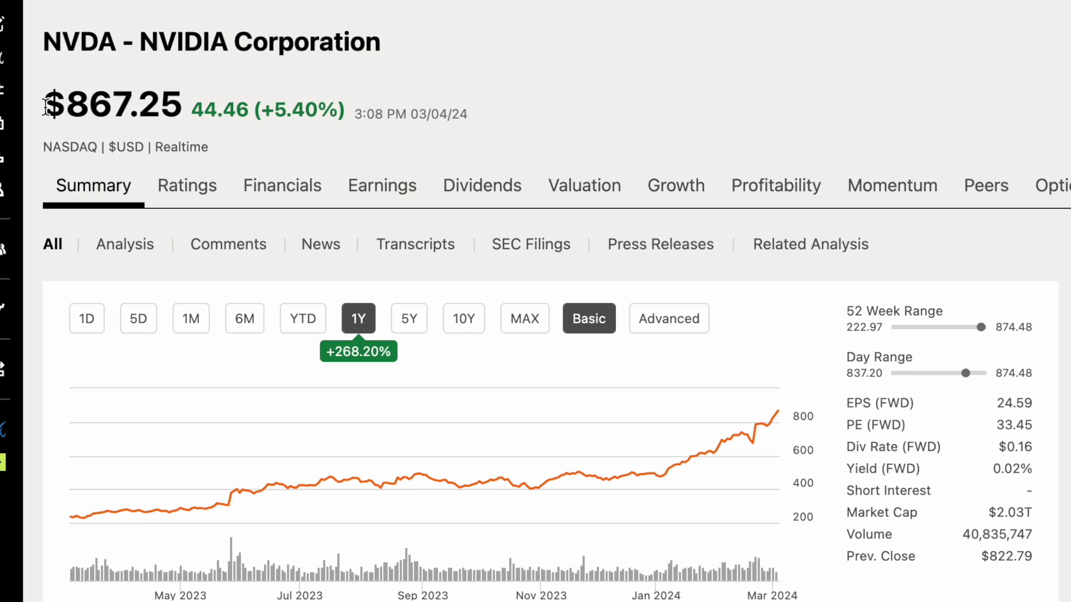
Check NVIDIA's current share price and show its year-to-date price chart.
left_click_drag(45, 106, 179, 105)
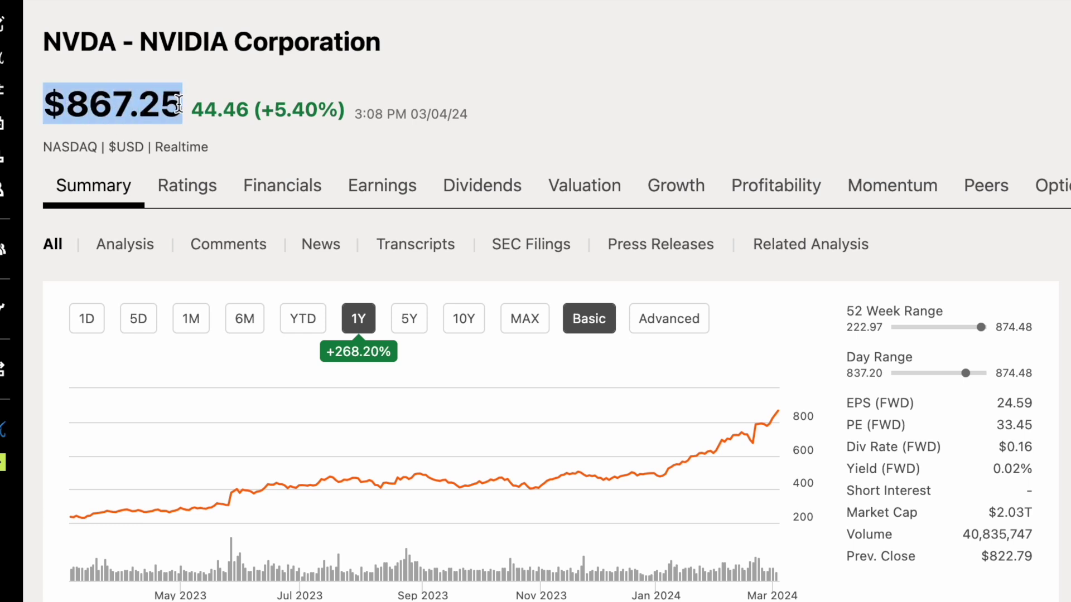
left_click(337, 83)
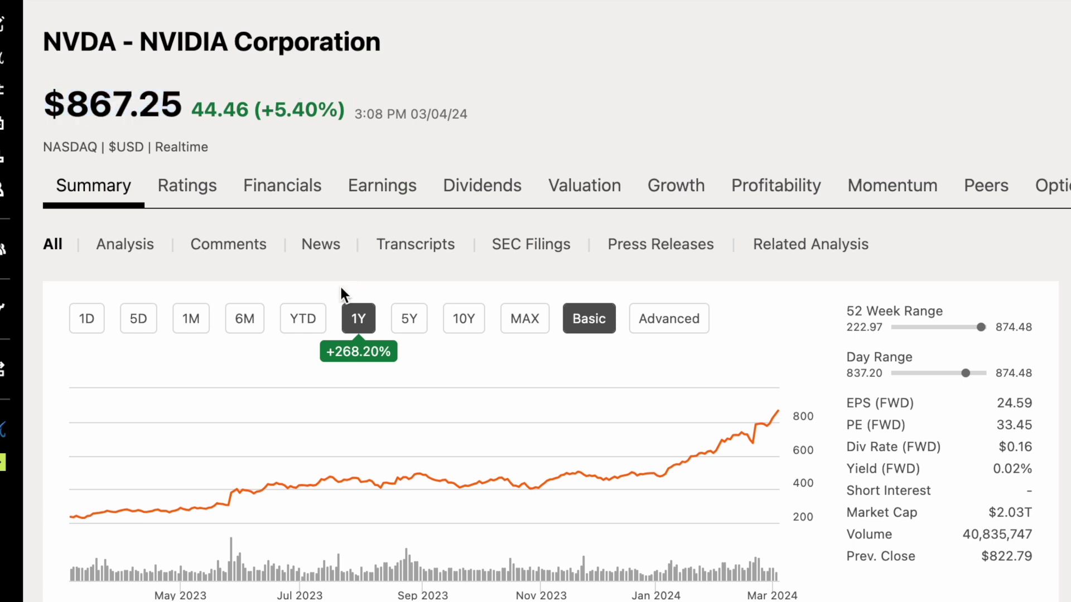
left_click(303, 318)
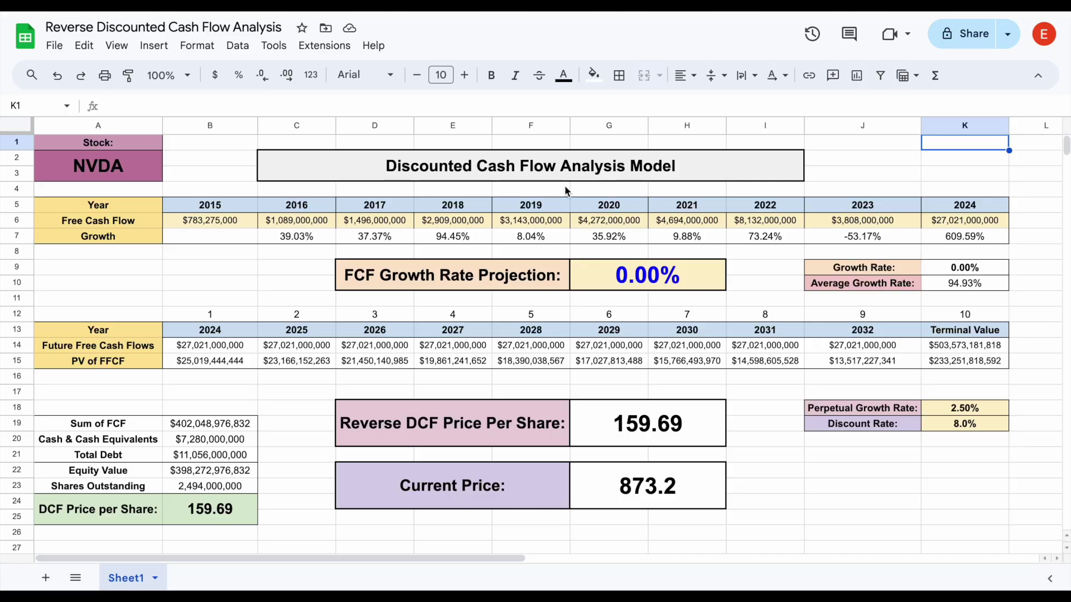
Change the sheet's title to "Reverse Discounted Cash Flow Analysis Model".
left_click(433, 175)
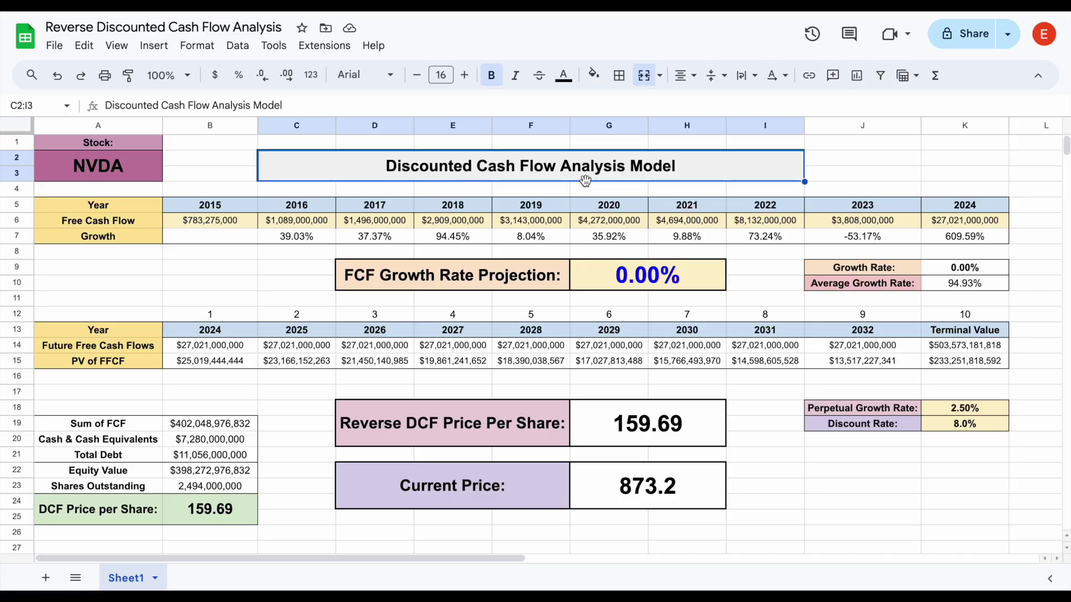
left_click(860, 158)
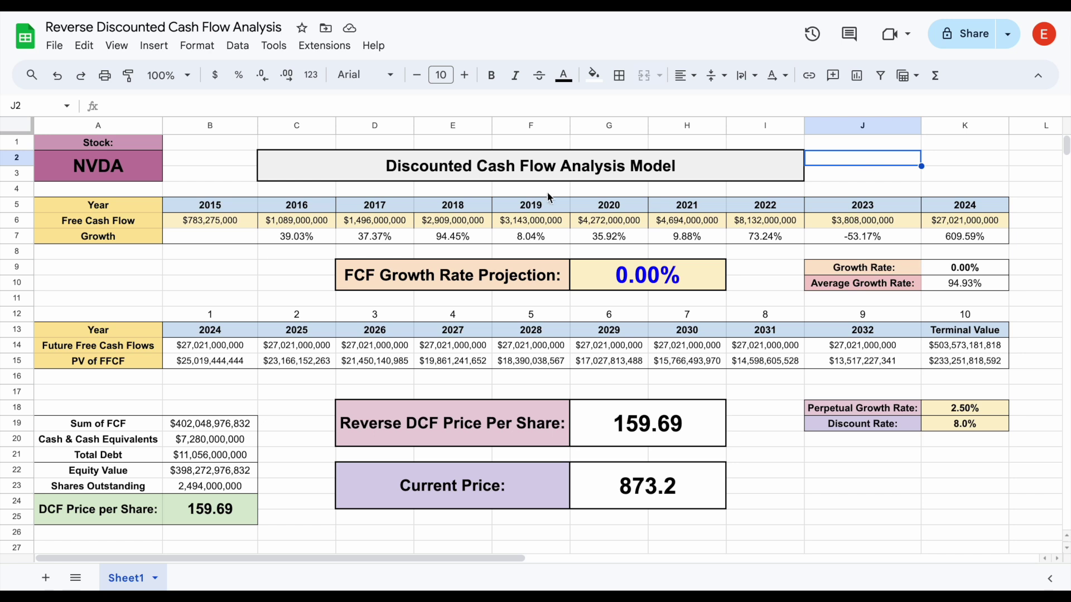
double_click(371, 165)
type("Reverse")
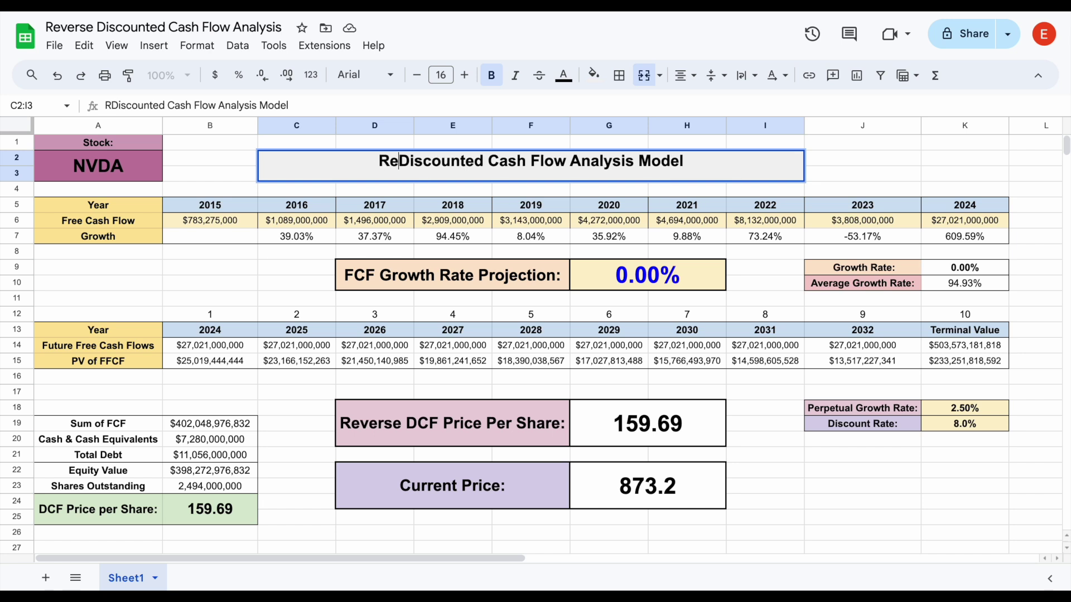
key("Return")
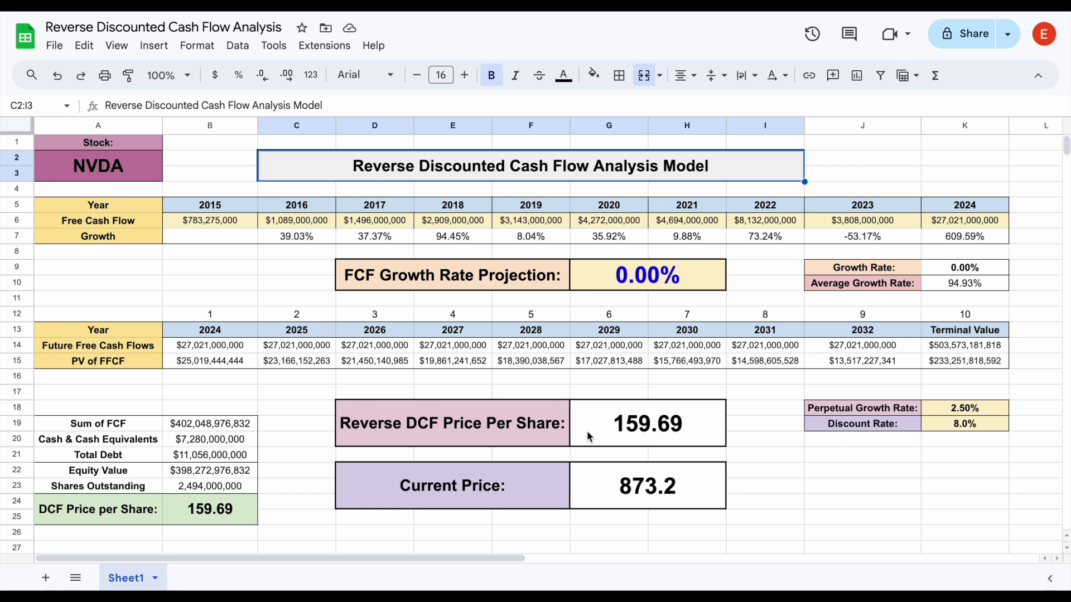
Examine the current price, the 2015–2024 free cash flows and growth, the FCF growth rate projection and the DCF price per share.
left_click(712, 487)
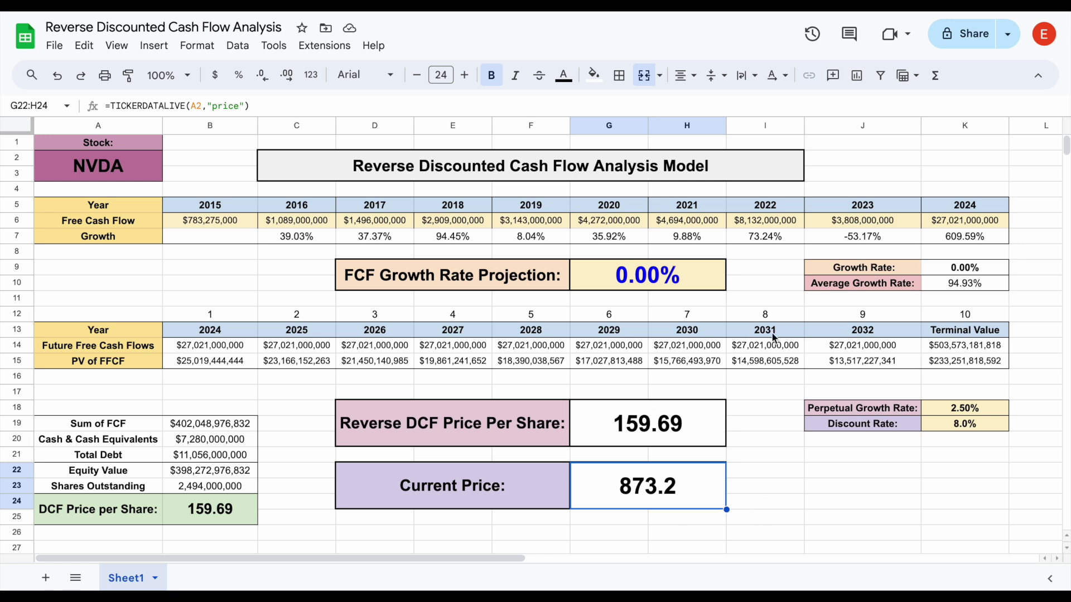
left_click_drag(229, 218, 970, 222)
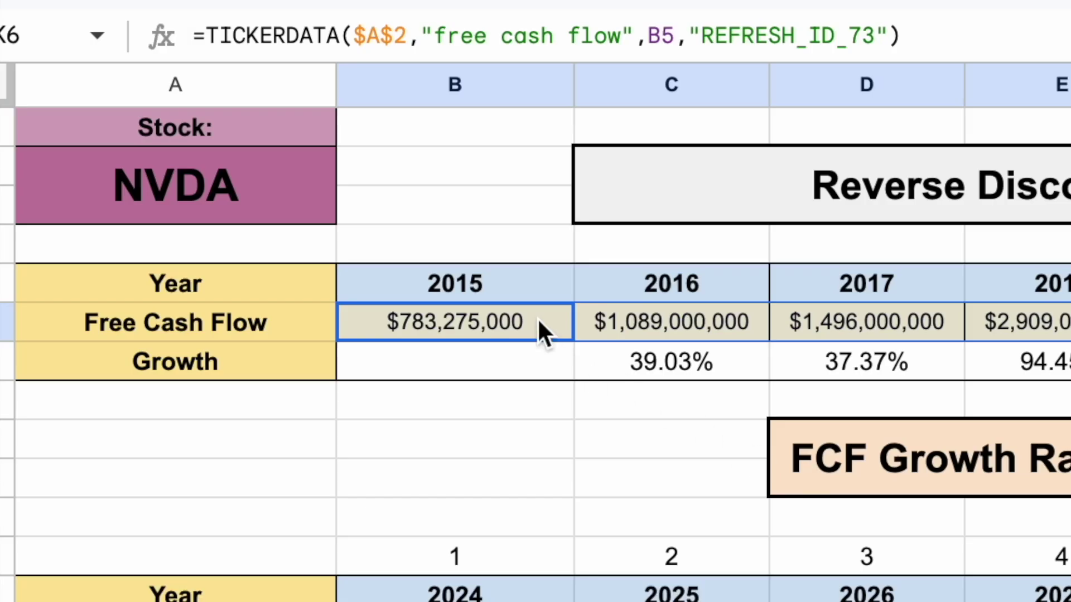
left_click(533, 321)
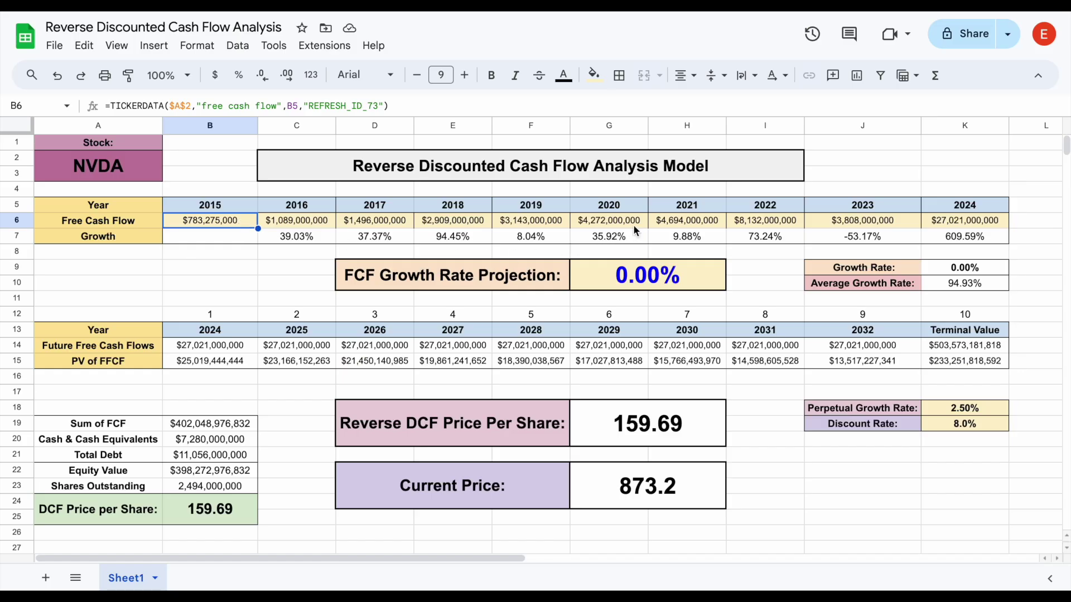
left_click(635, 224)
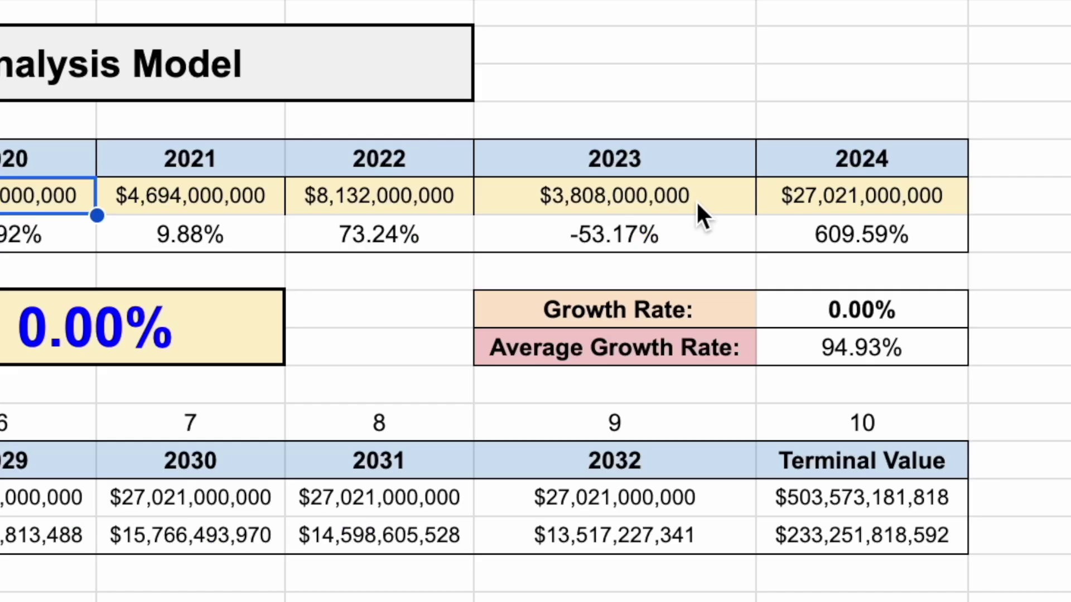
left_click(1004, 310)
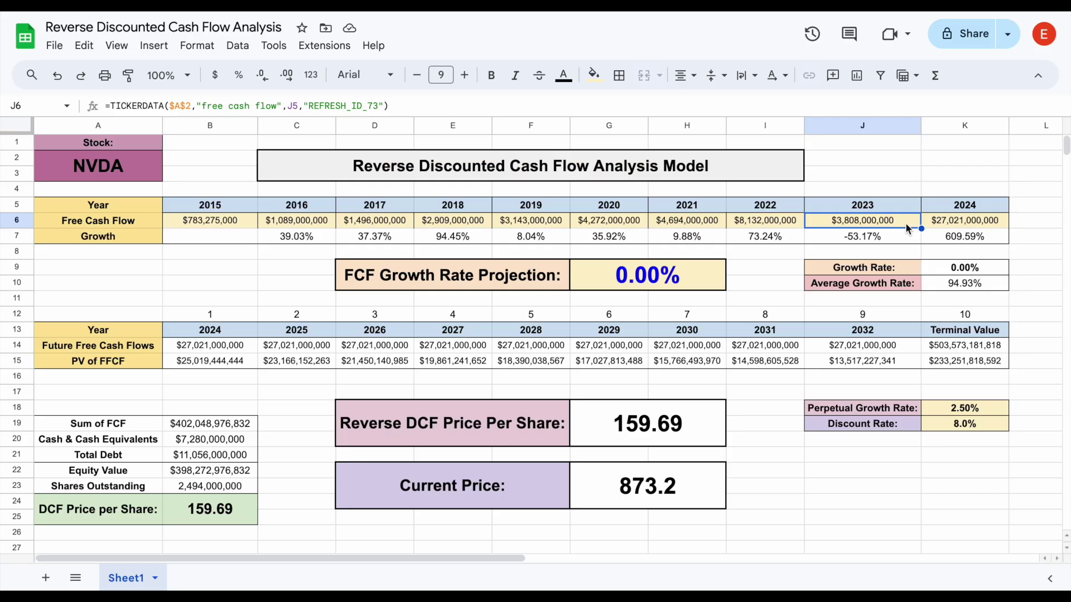
left_click(995, 223)
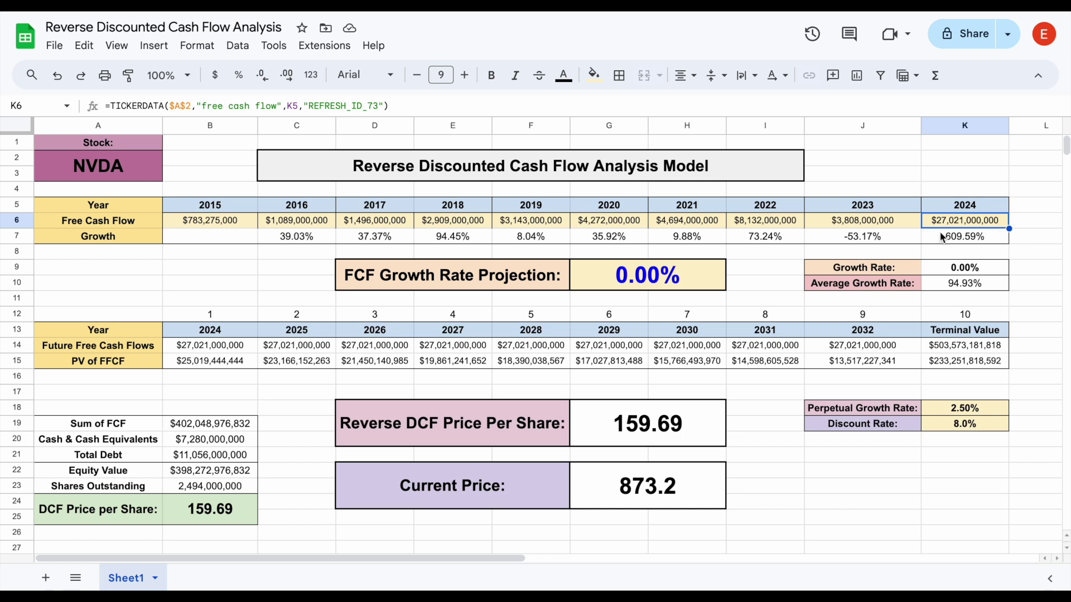
left_click(982, 235)
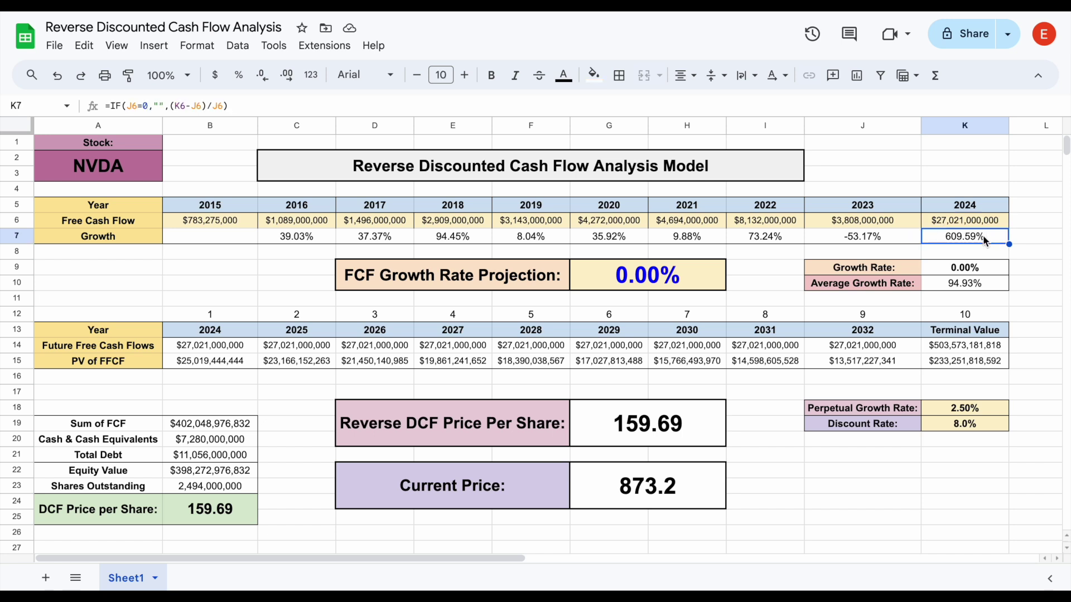
left_click(912, 226)
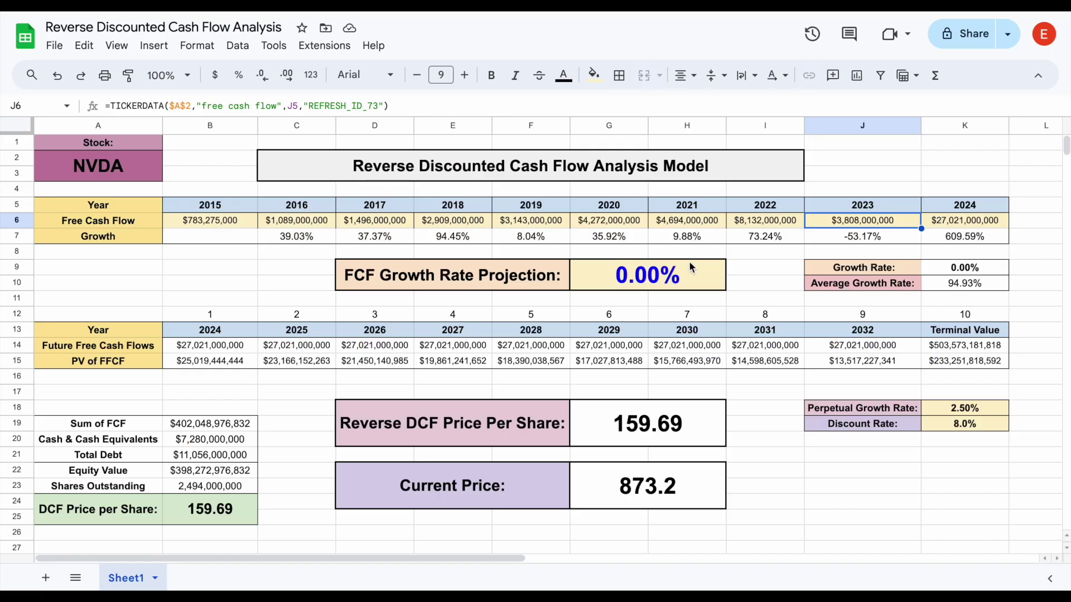
left_click_drag(568, 276, 686, 279)
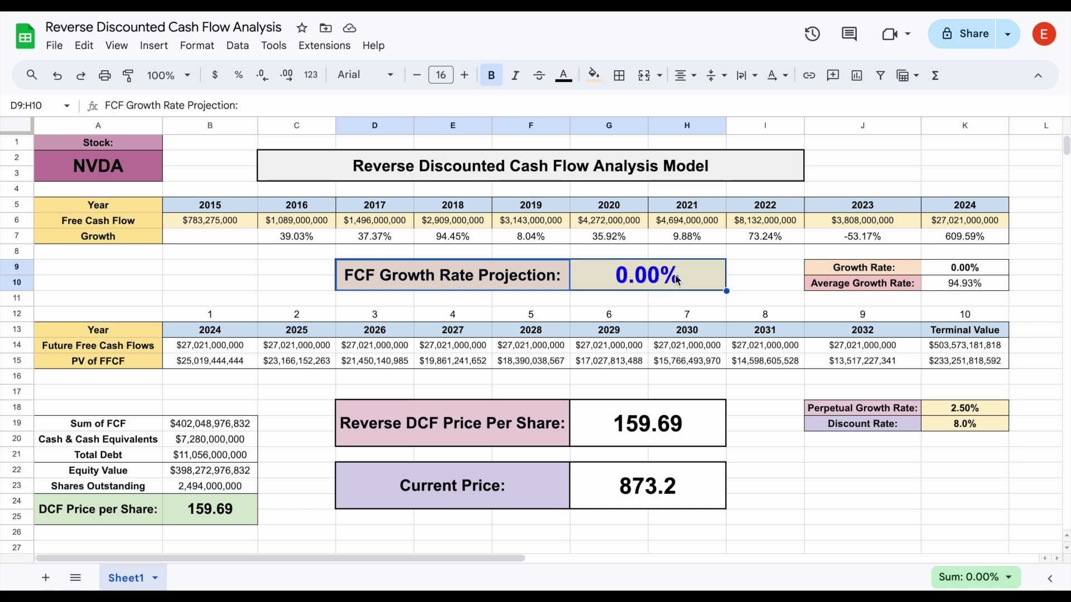
left_click(690, 282)
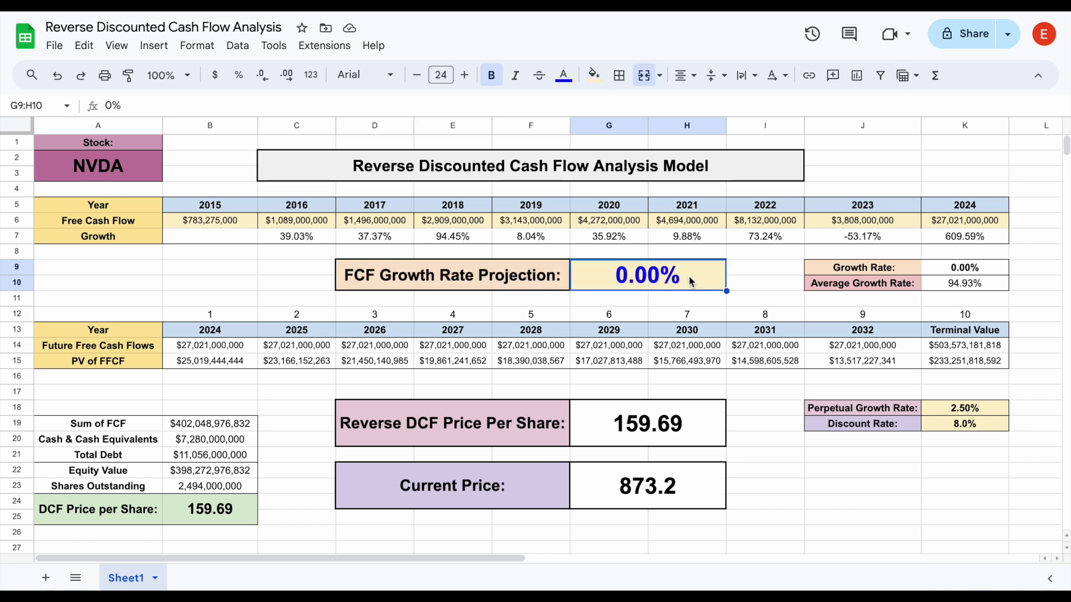
left_click(241, 511)
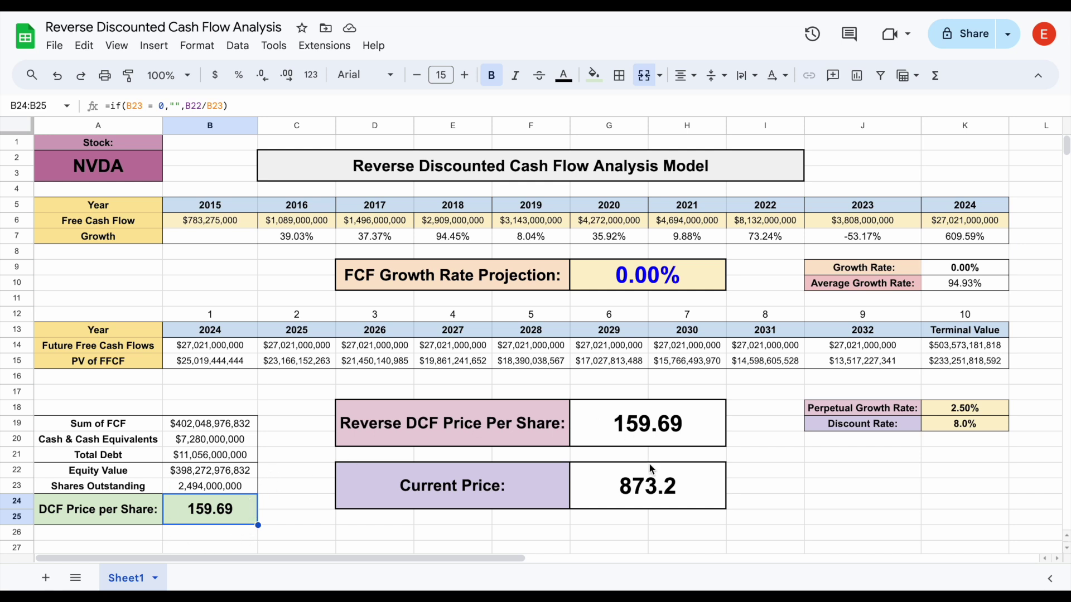
Format the Current Price value to show two decimal places.
left_click(535, 496)
left_click(709, 487)
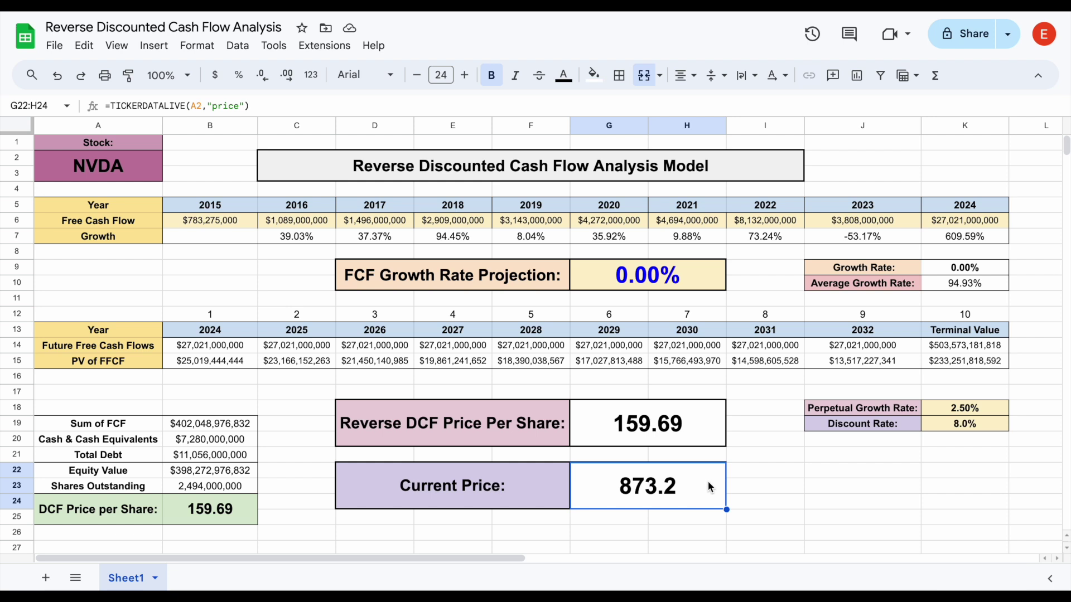
left_click(286, 74)
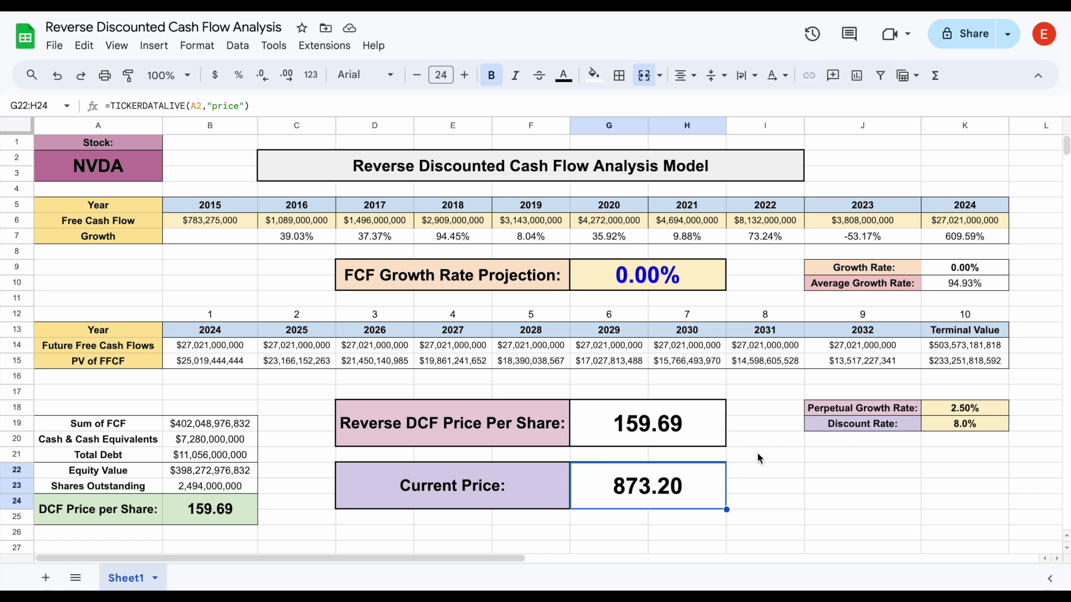
Set the FCF Growth Rate Projection to 10% and compare the reverse DCF price per share with the current price.
left_click(728, 167)
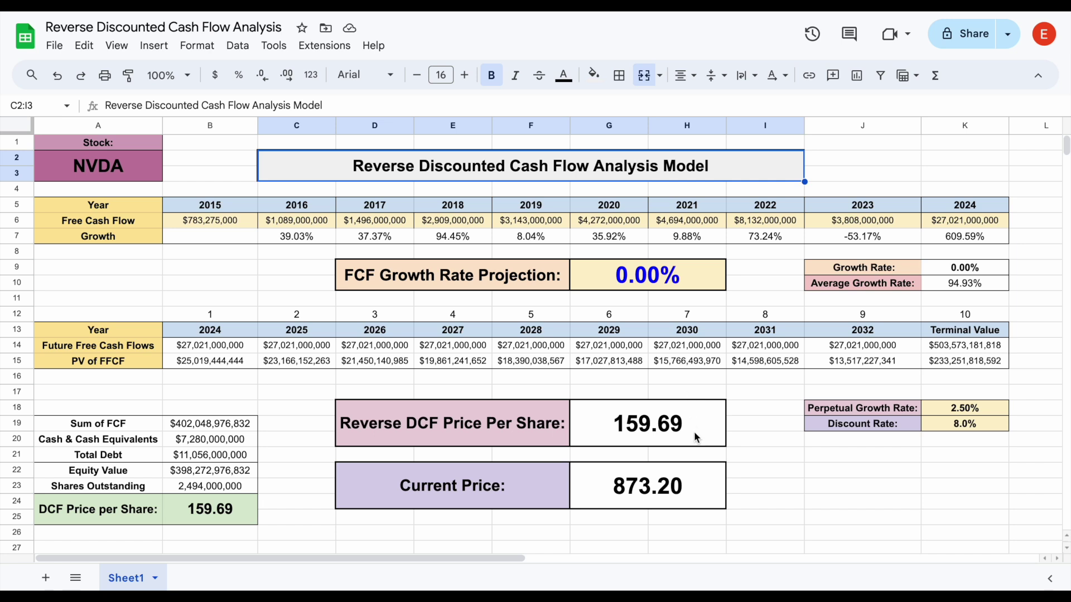
left_click(695, 273)
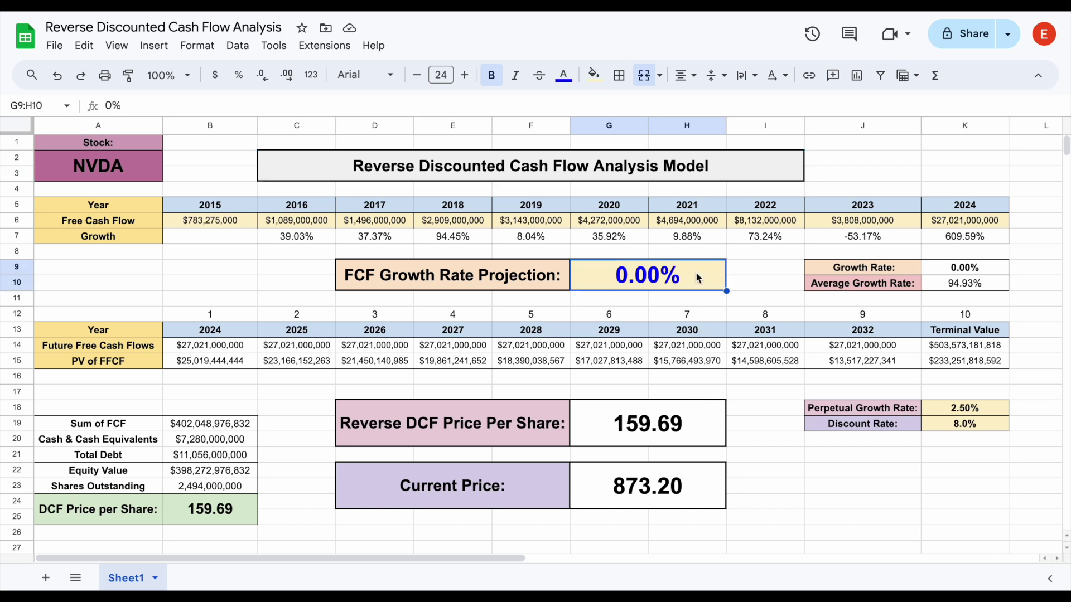
type("10")
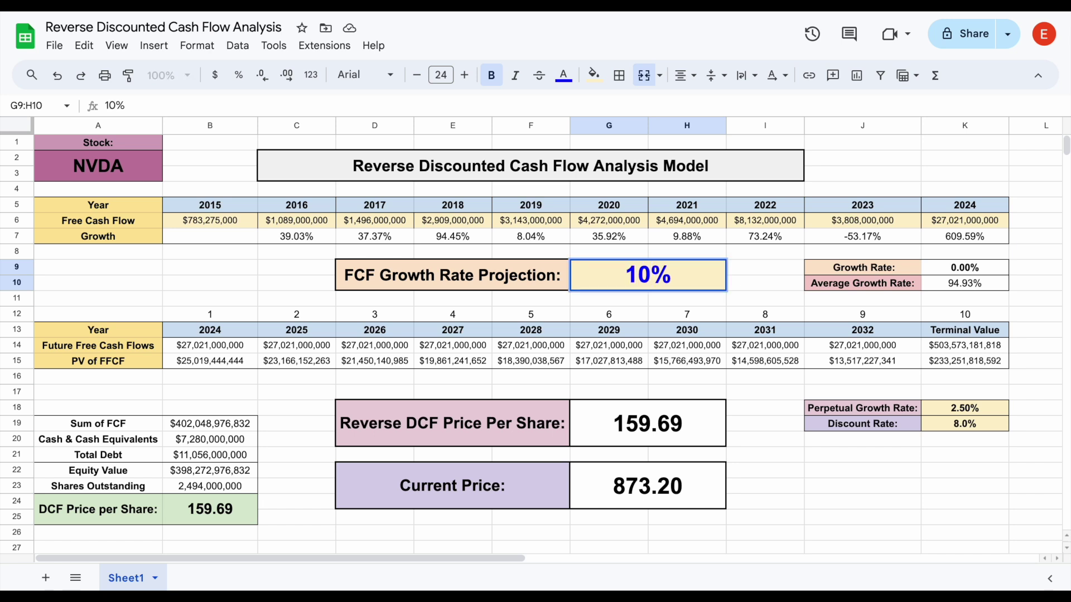
key("Return")
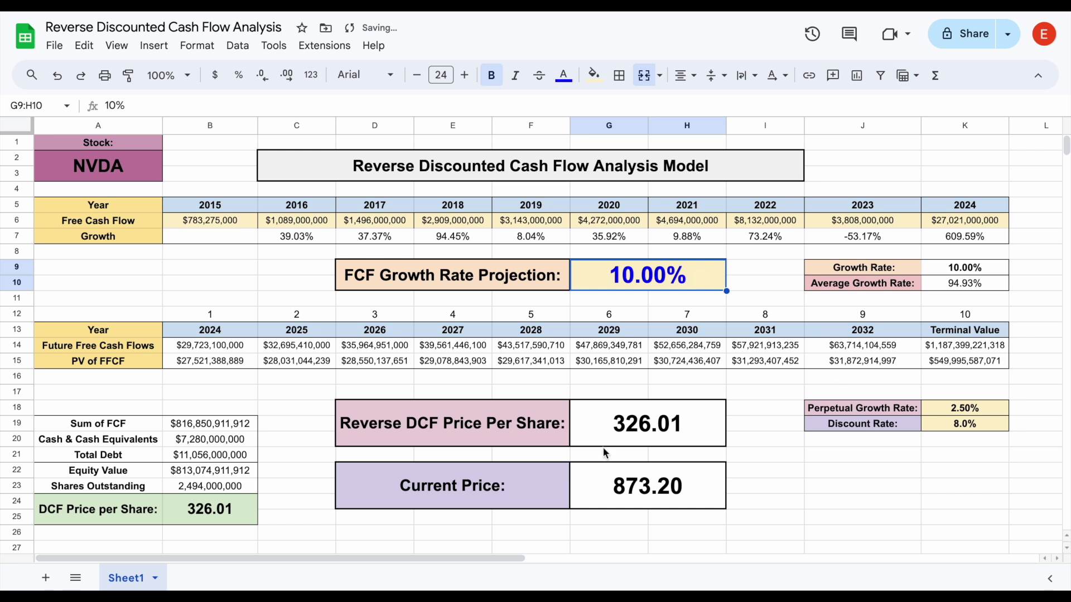
left_click(530, 444)
left_click(699, 429)
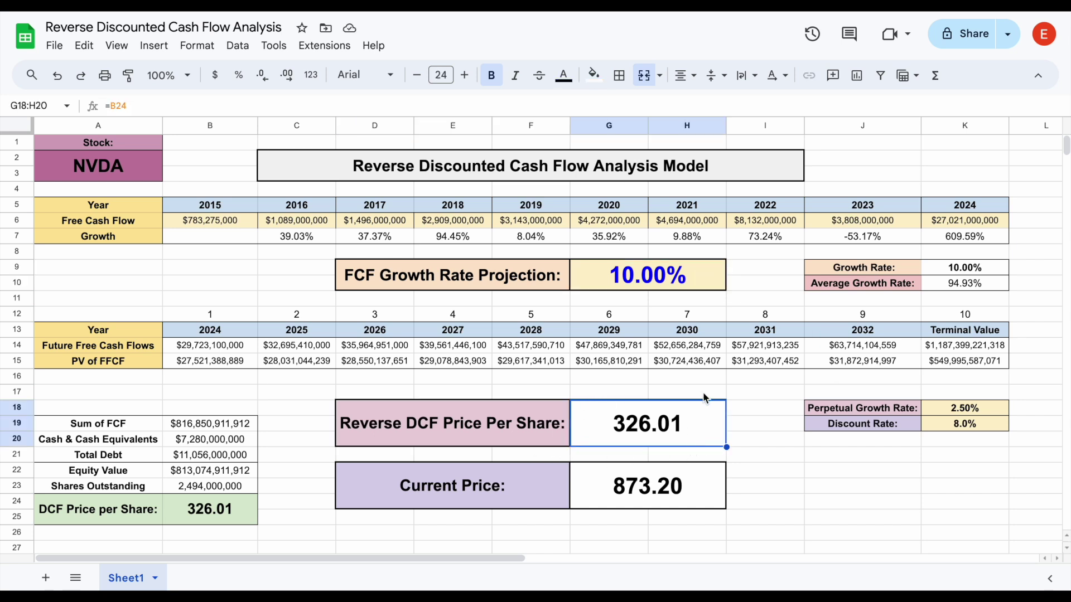
left_click_drag(515, 496, 628, 499)
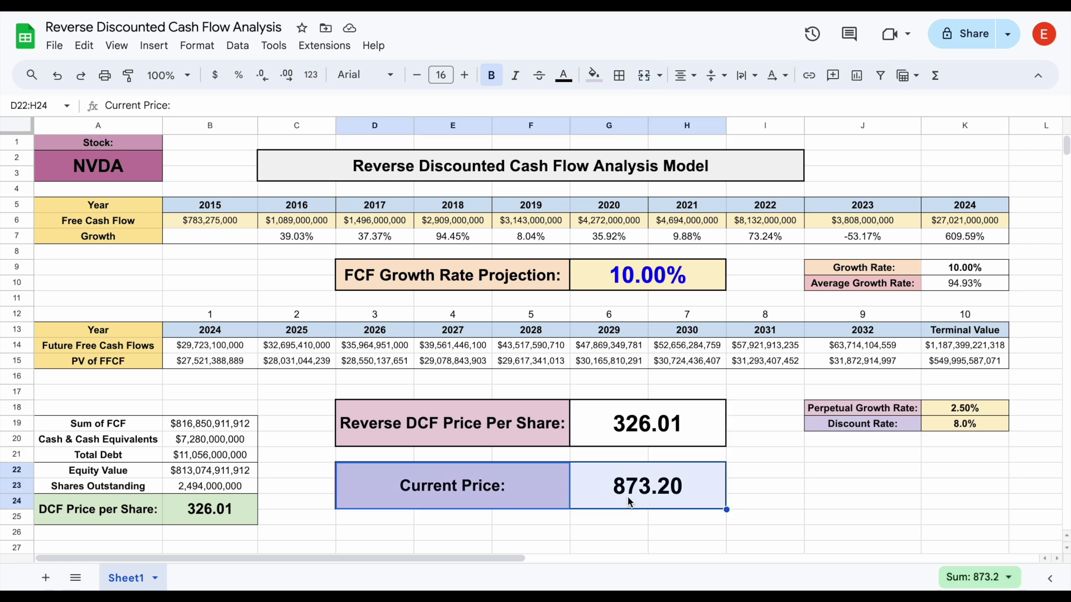
left_click(710, 489)
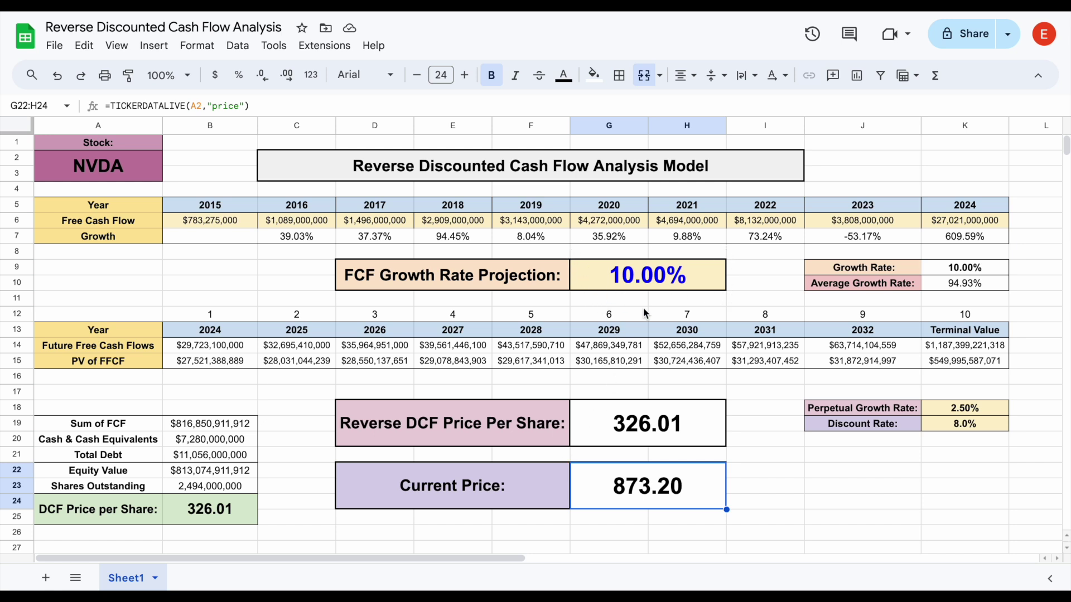
Set the FCF Growth Rate Projection to 15% and check the reverse DCF price per share.
left_click(680, 274)
type("15")
key("Return")
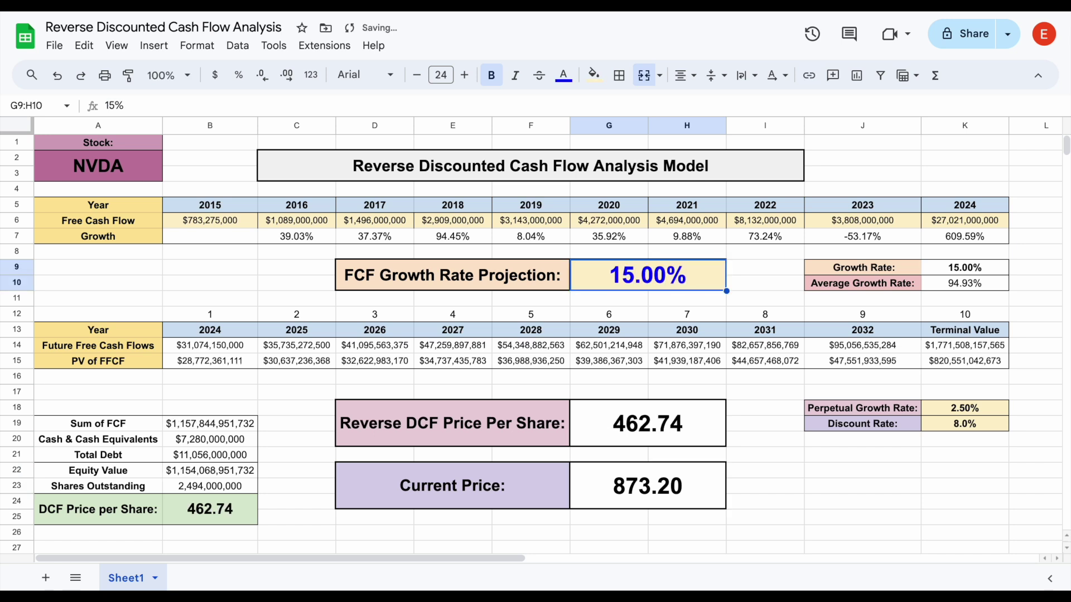
left_click(717, 422)
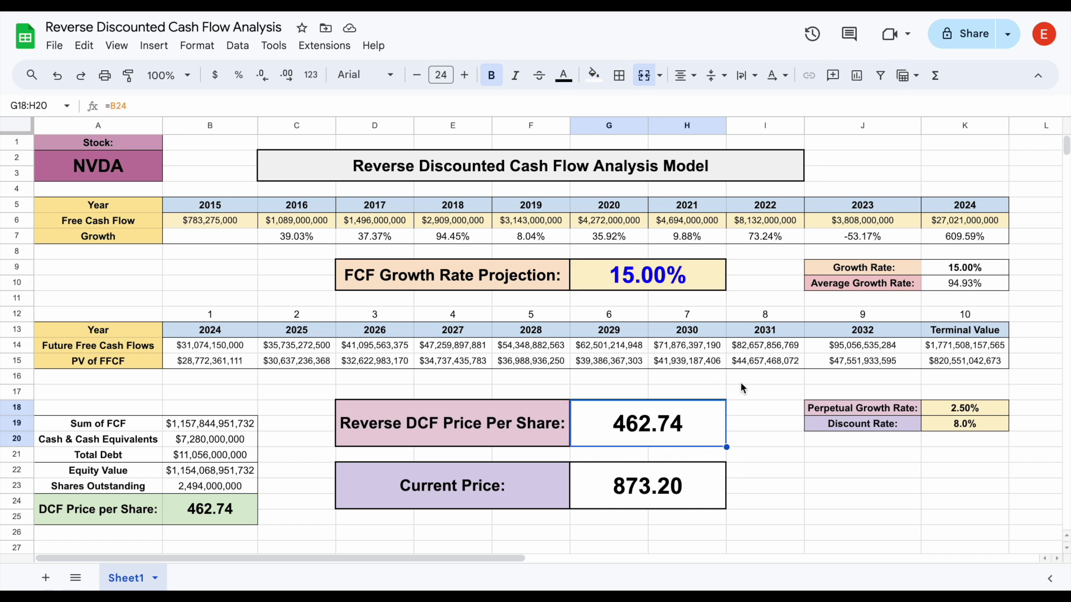
Set the FCF Growth Rate Projection to 20% and check the reverse DCF price per share.
left_click(690, 270)
type("20%")
key("Return")
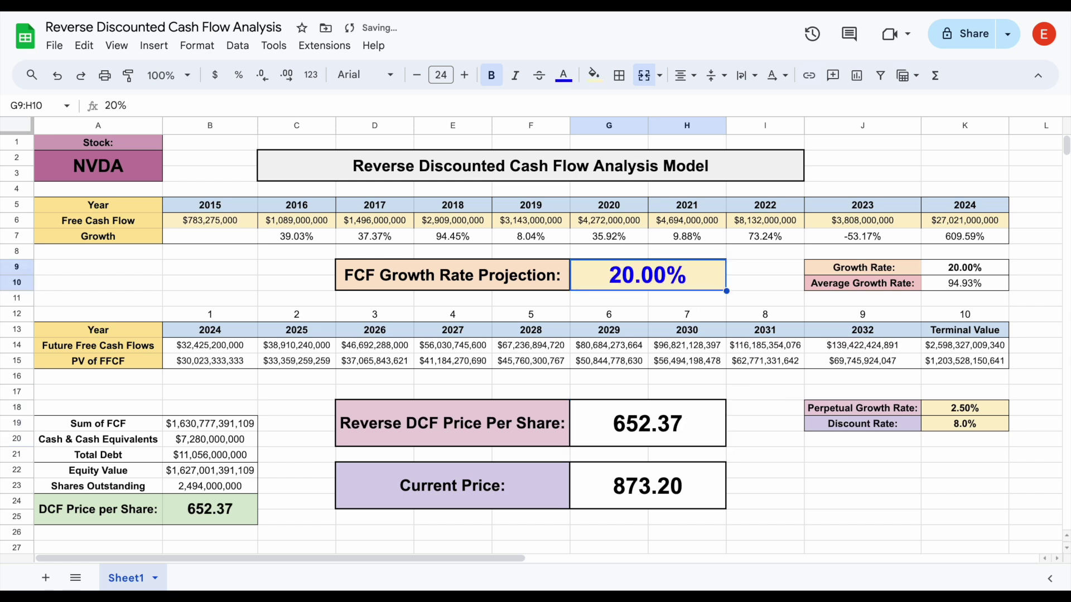
left_click(705, 417)
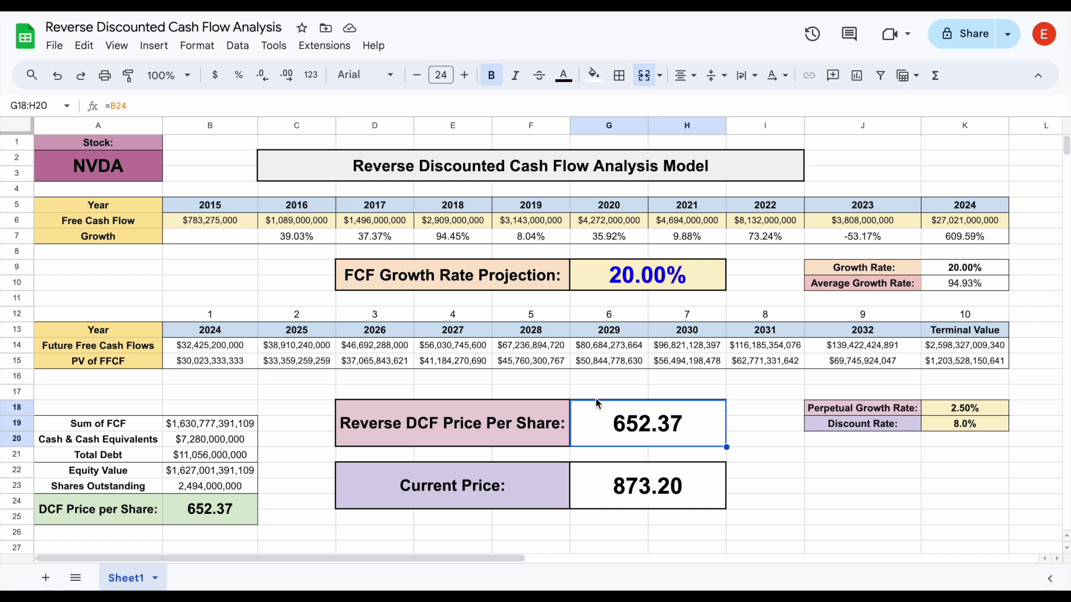
Set the FCF Growth Rate Projection to 25% and check the reverse DCF price per share.
left_click(530, 286)
left_click(641, 279)
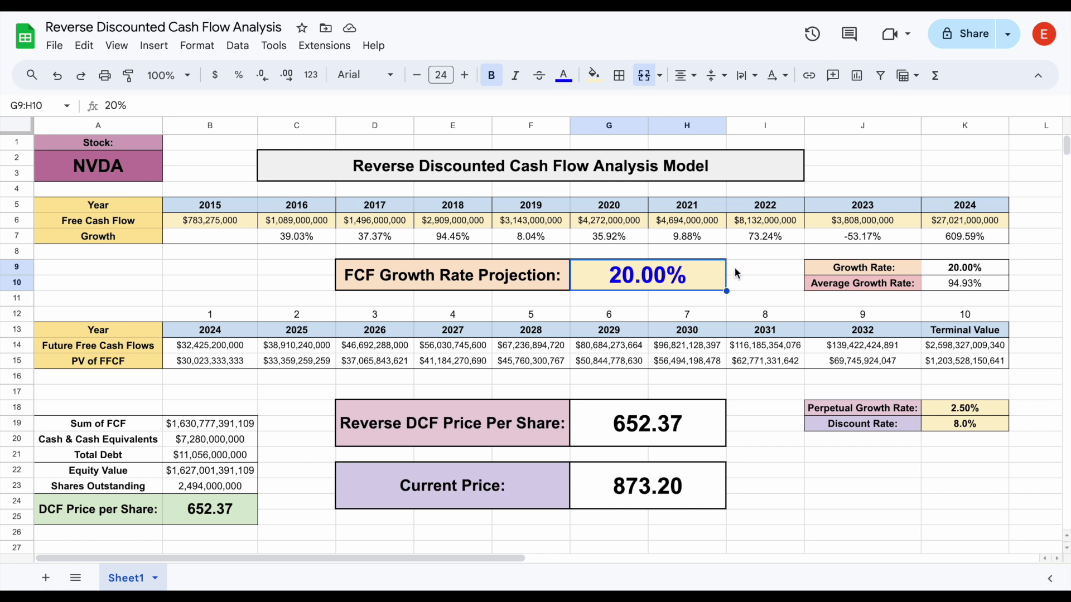
type("25")
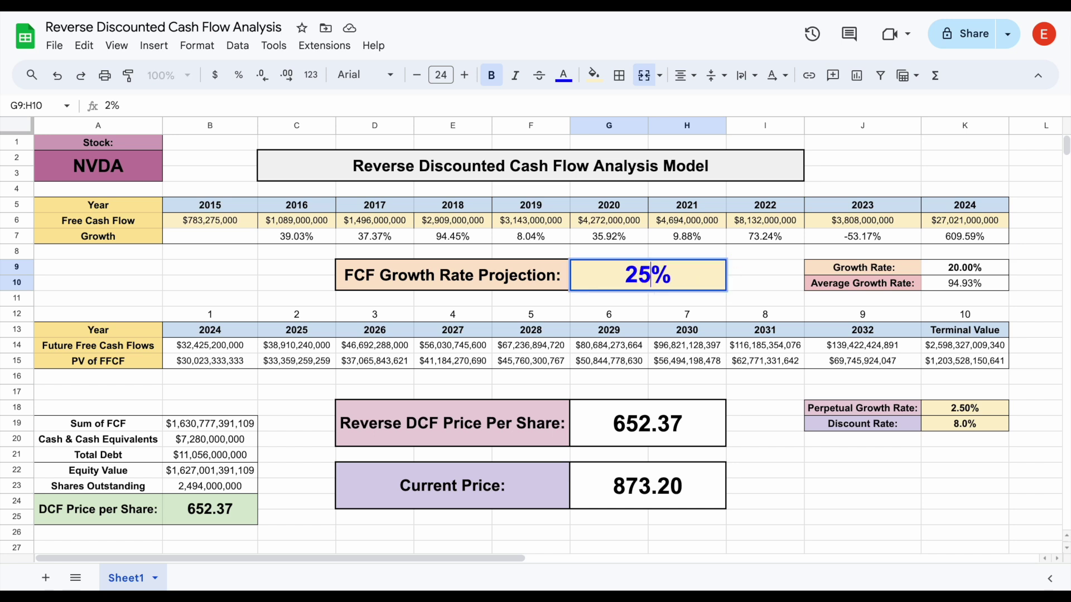
key("Return")
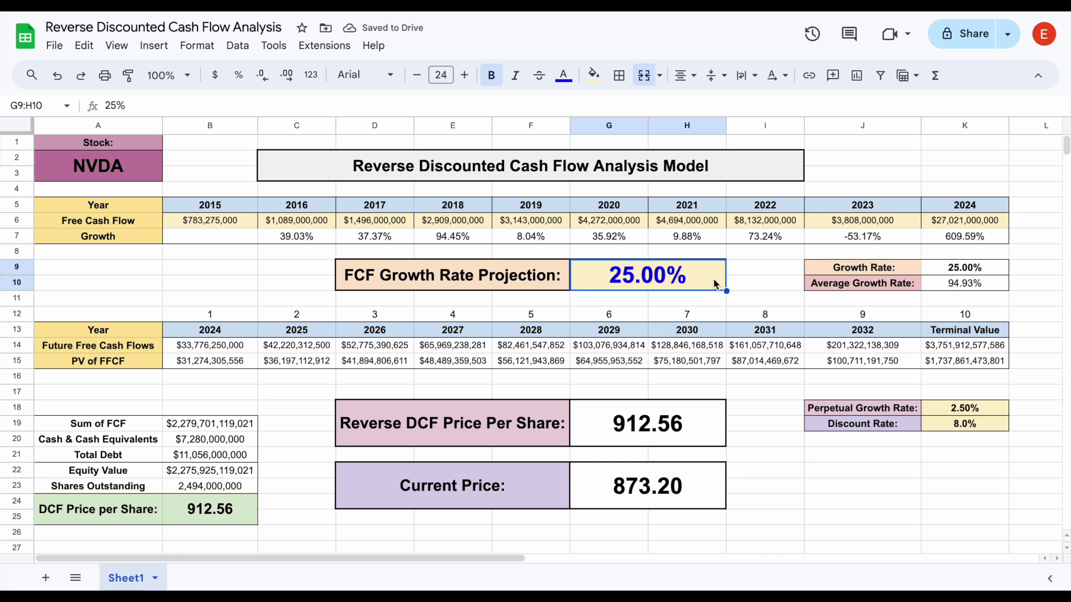
left_click_drag(542, 436, 587, 440)
left_click(620, 440)
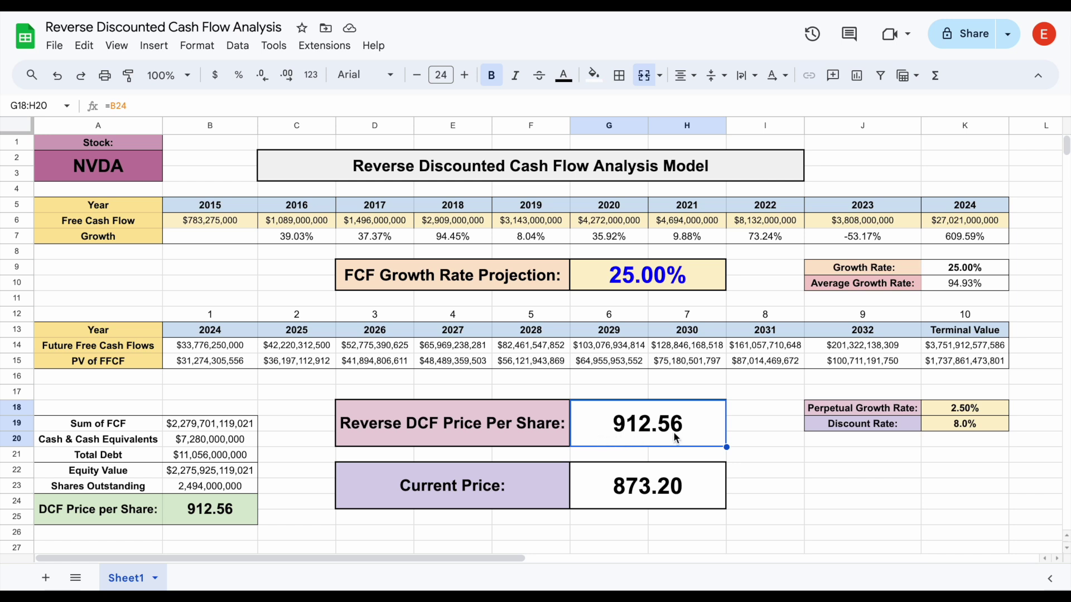
Check NVIDIA's current price, then set the FCF Growth Rate Projection to 24%.
left_click_drag(516, 493, 704, 487)
left_click(705, 491)
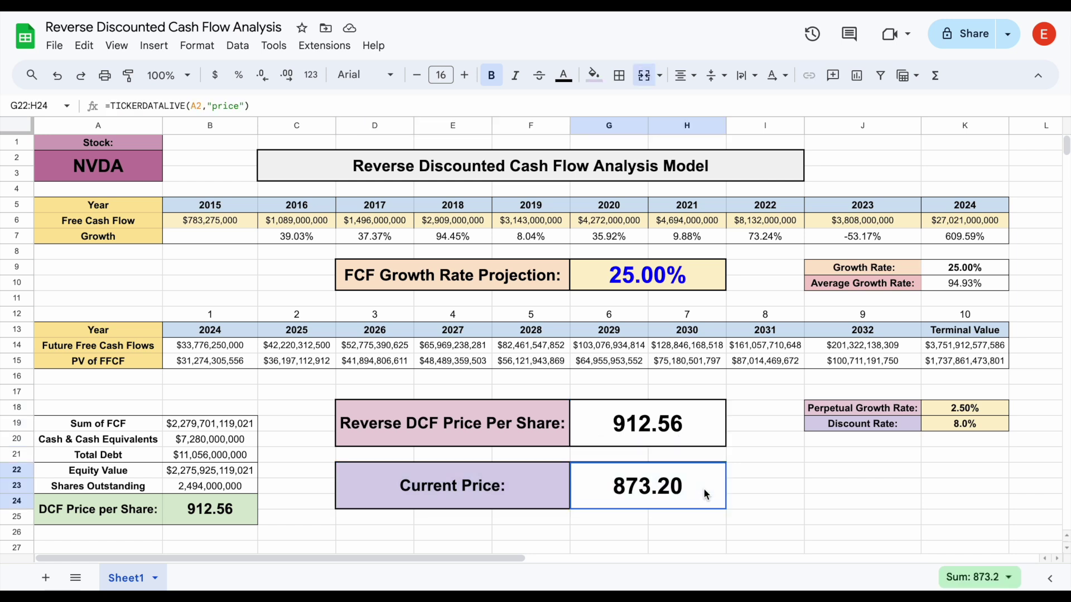
left_click(694, 272)
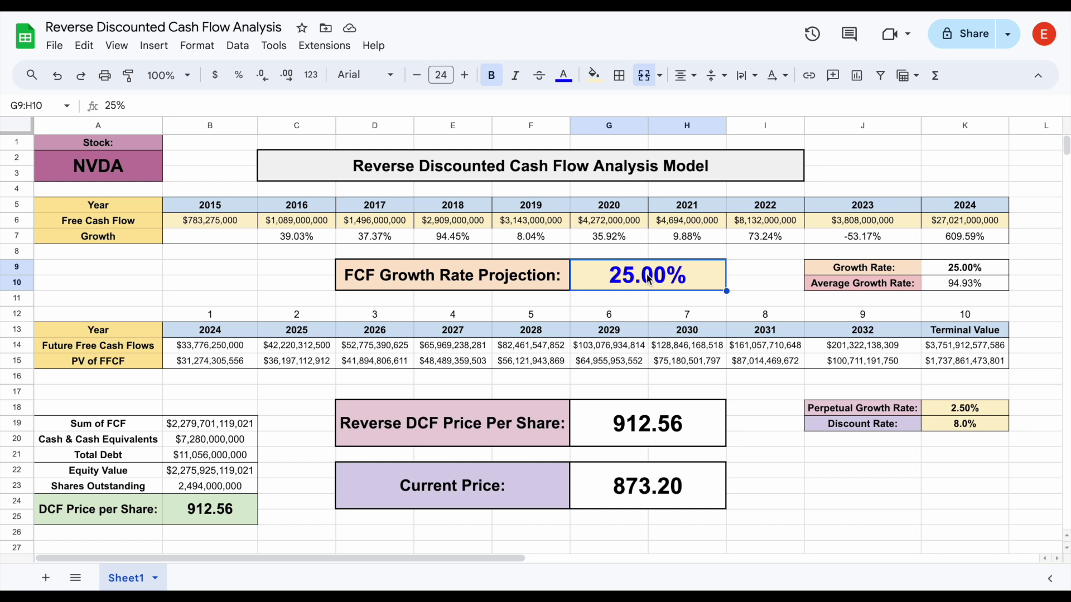
type("24")
key("Return")
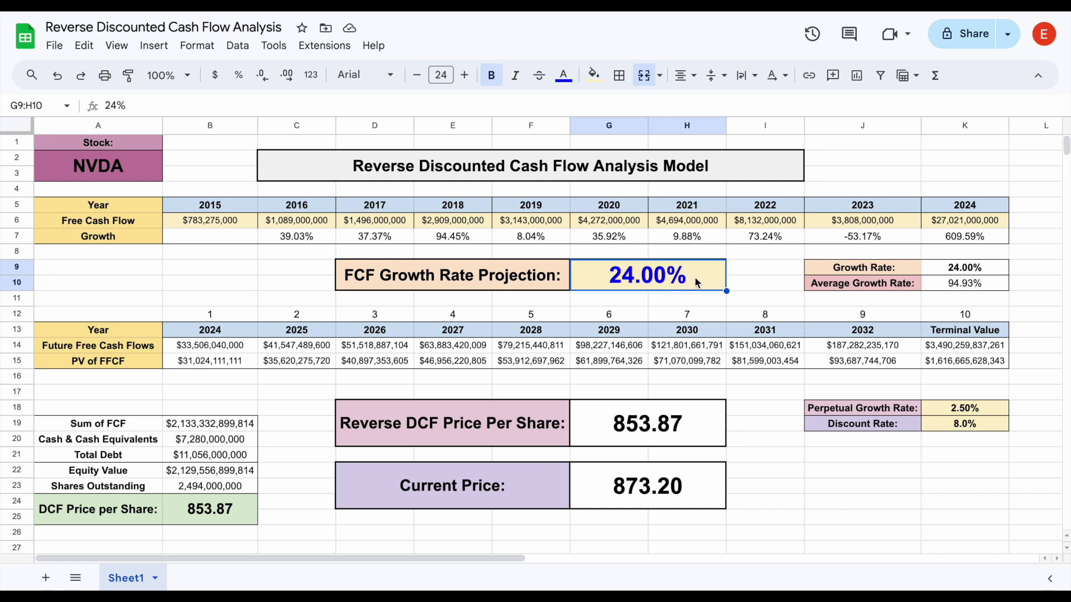
Set the FCF Growth Rate Projection to 24.25% and check the reverse DCF price per share against the current price.
type("24")
type(".25")
key("Return")
left_click_drag(502, 427, 633, 440)
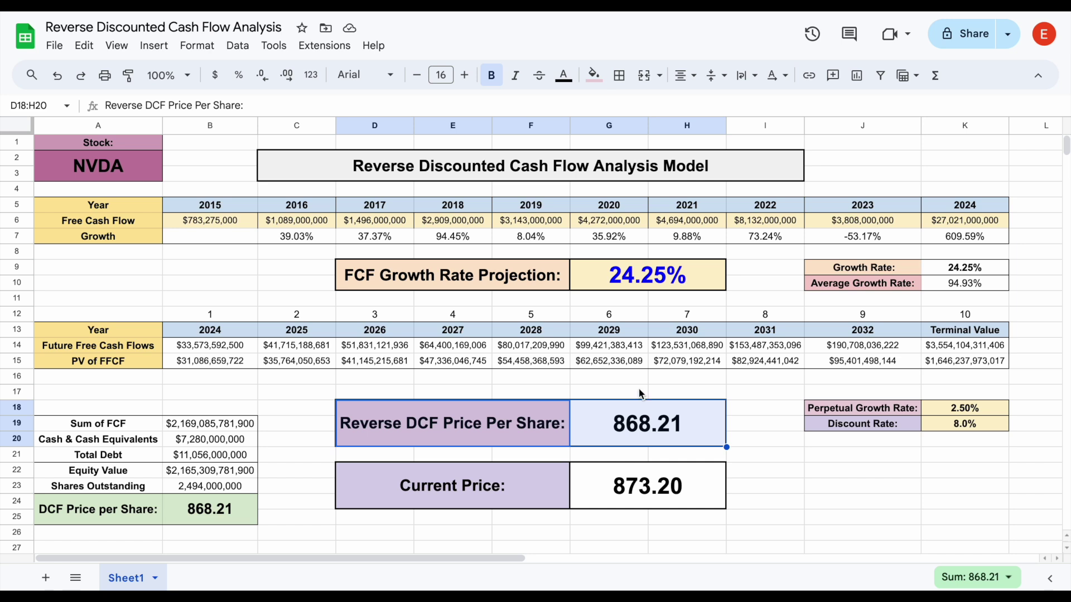
Reset the FCF Growth Rate Projection to 0% and change the model's stock ticker to MSFT.
left_click(686, 281)
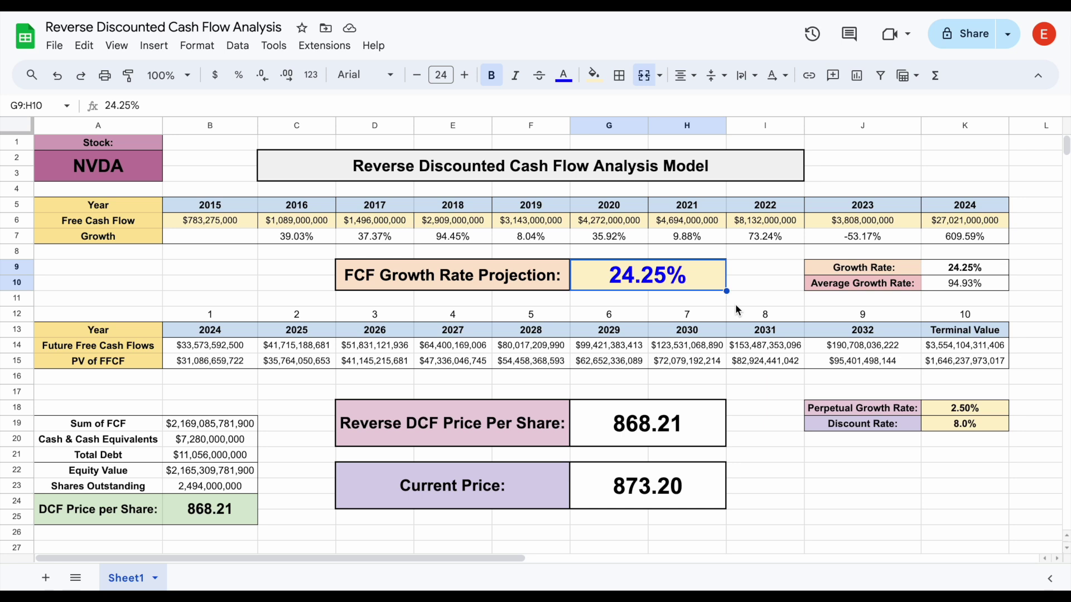
type("0")
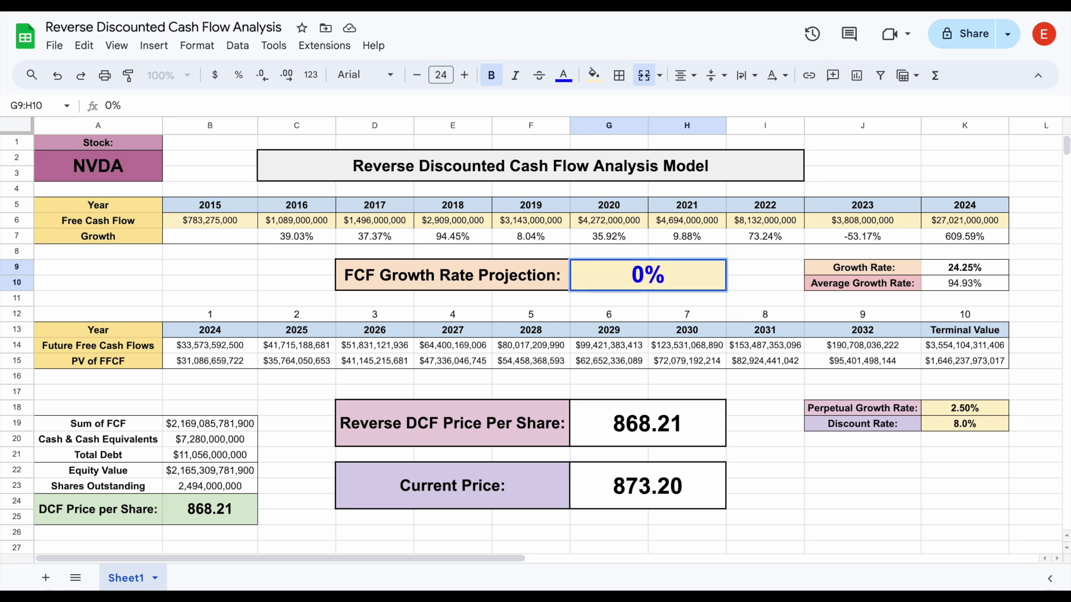
key("Return")
left_click(302, 271)
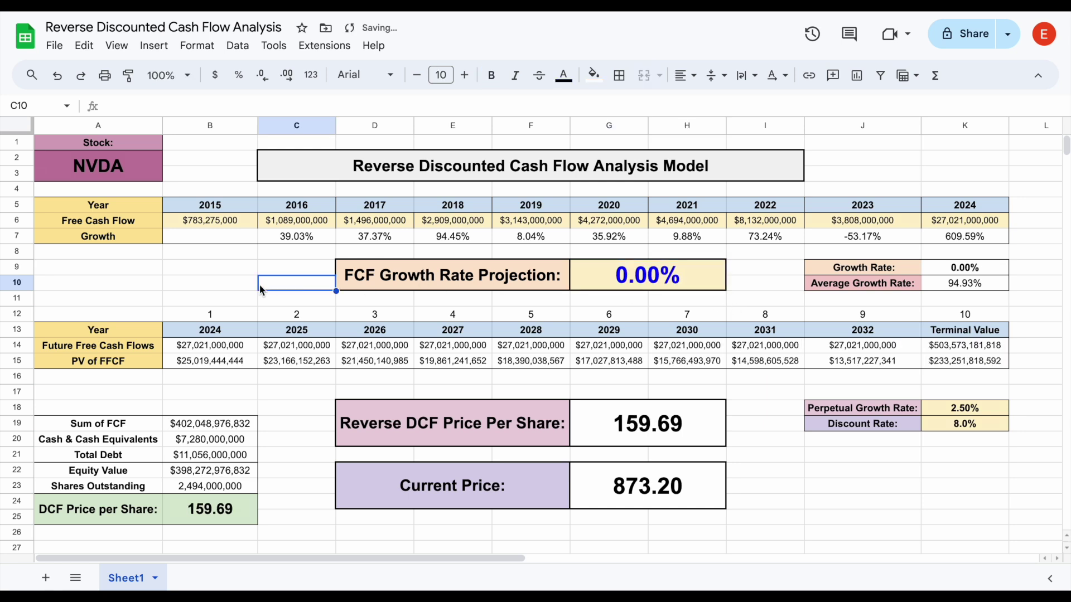
left_click(114, 164)
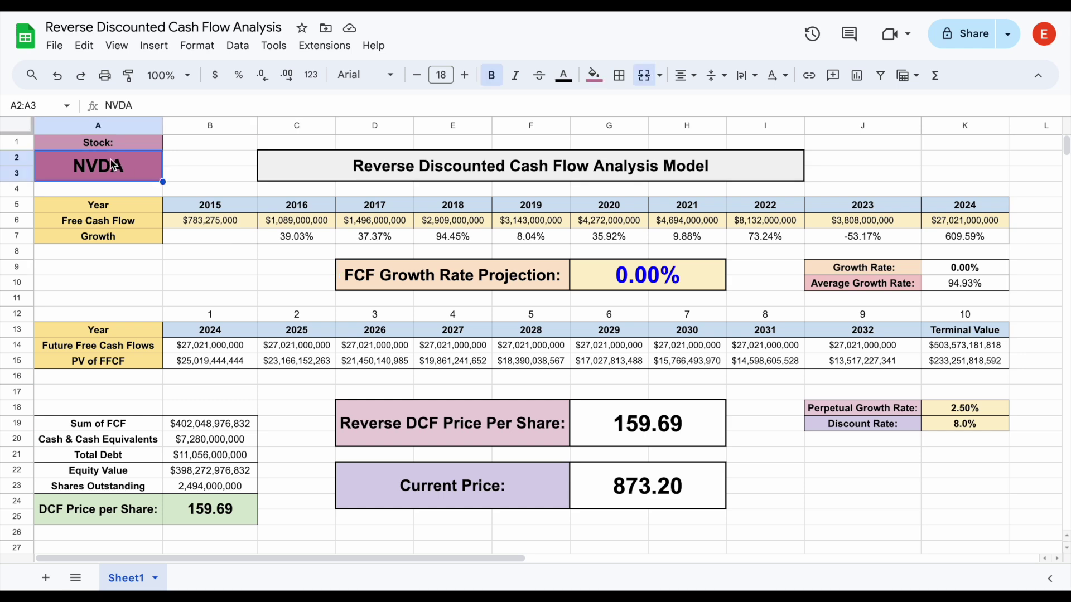
type("MSFT")
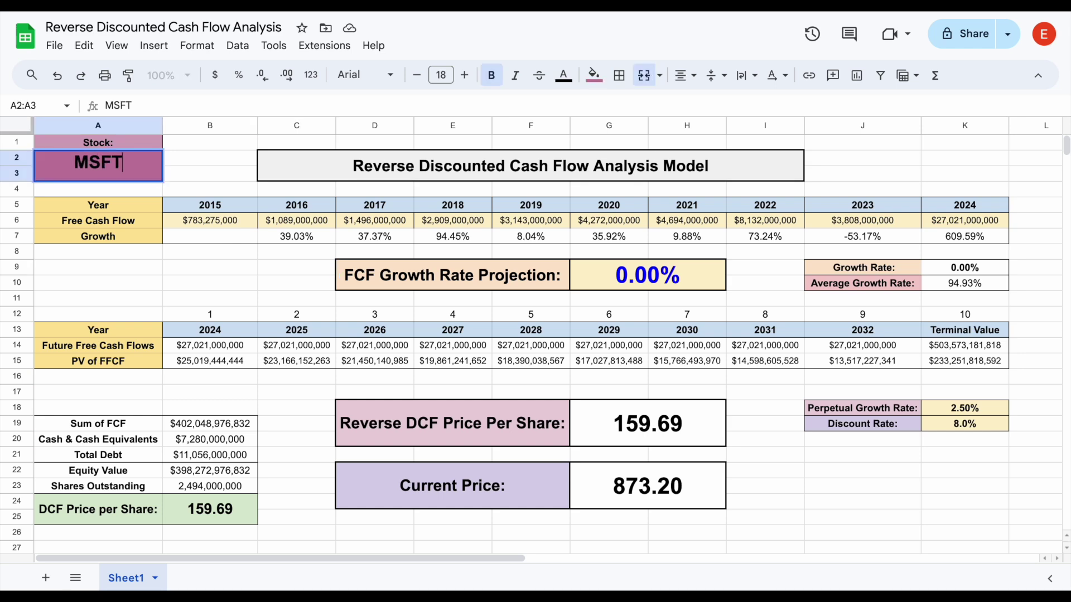
key("Return")
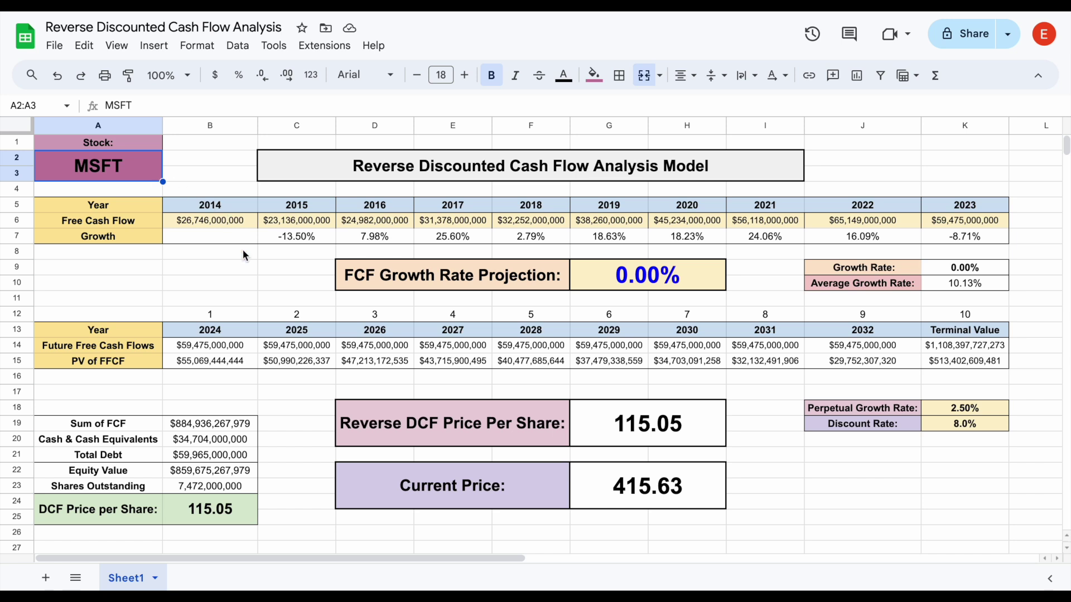
Inspect the formulas behind Microsoft's free cash flow, cash, total debt and shares outstanding, and view the Tickerdata add-on's commands.
left_click(207, 223)
left_click(233, 437)
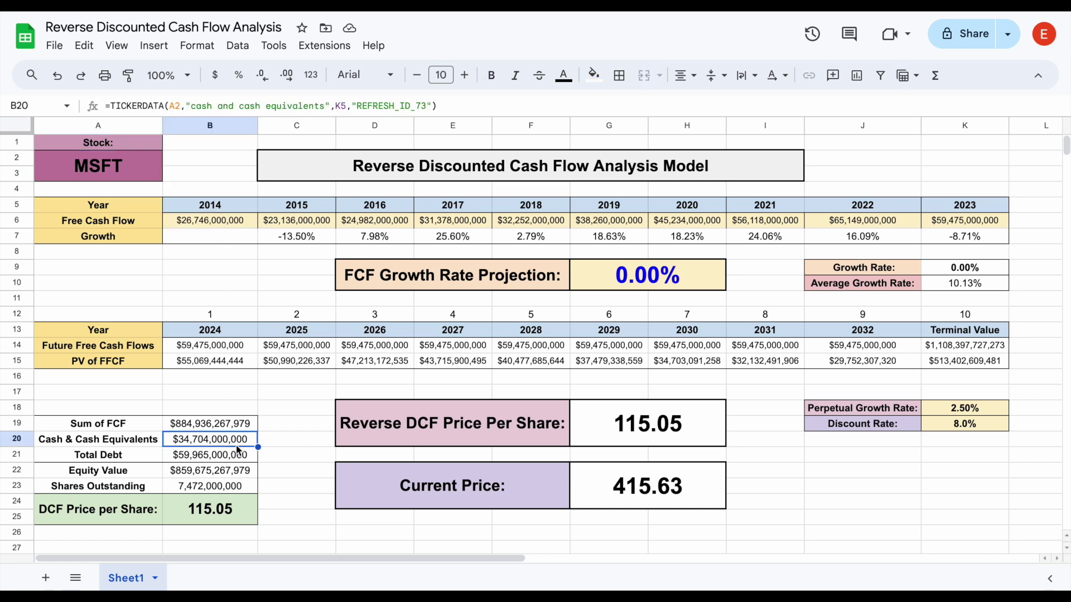
left_click(236, 453)
left_click(239, 489)
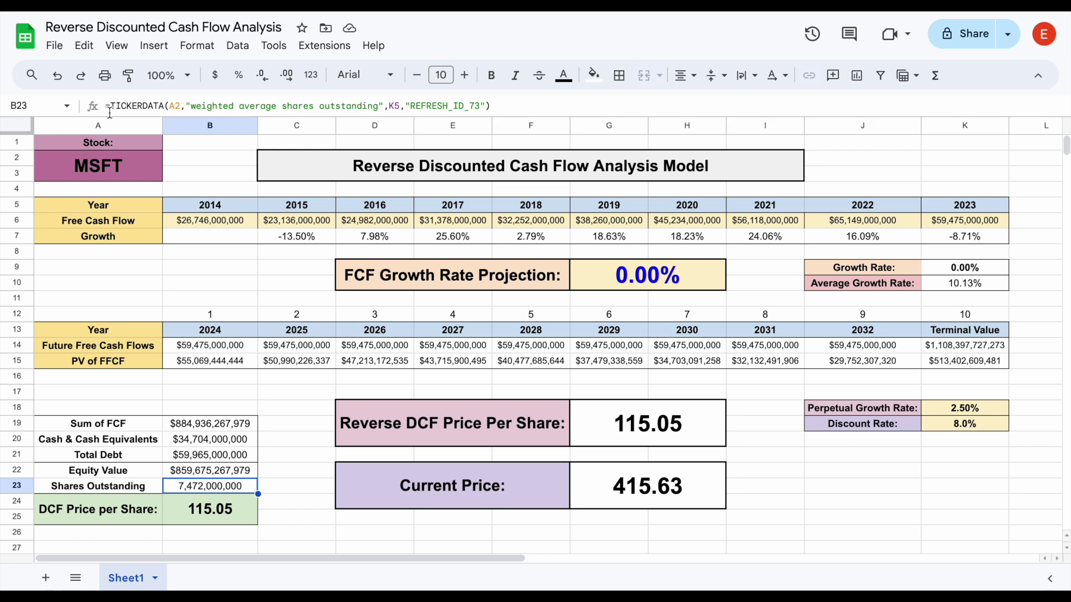
left_click(330, 50)
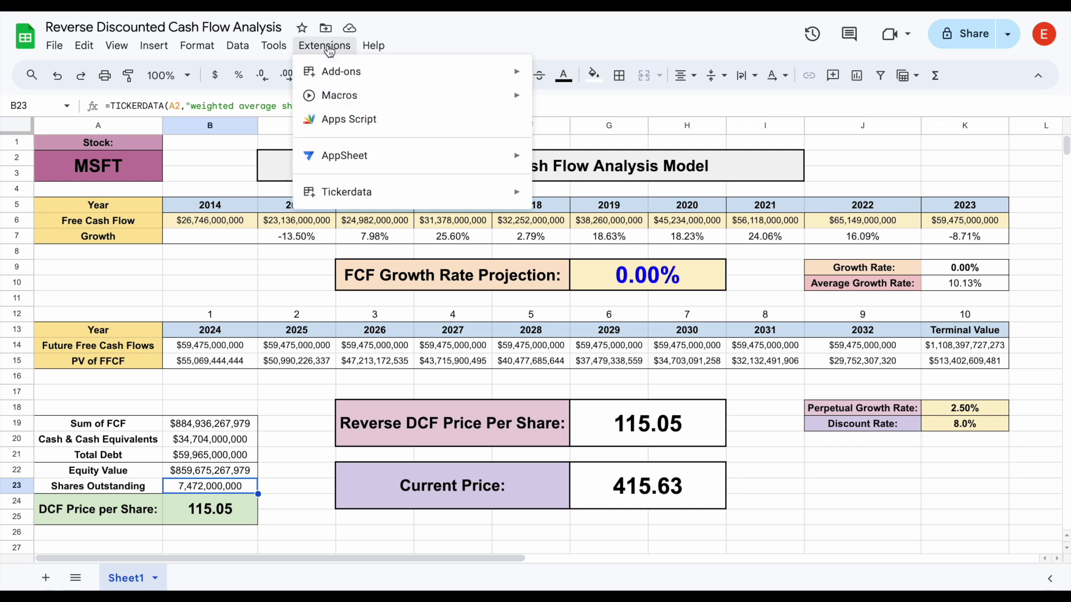
mouse_move(456, 198)
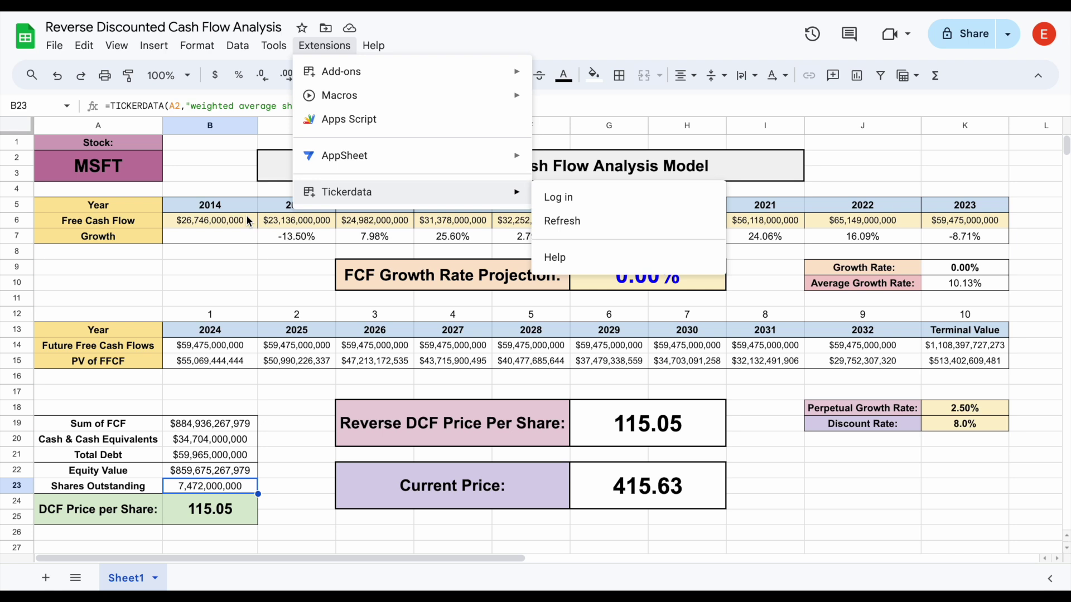
left_click(210, 273)
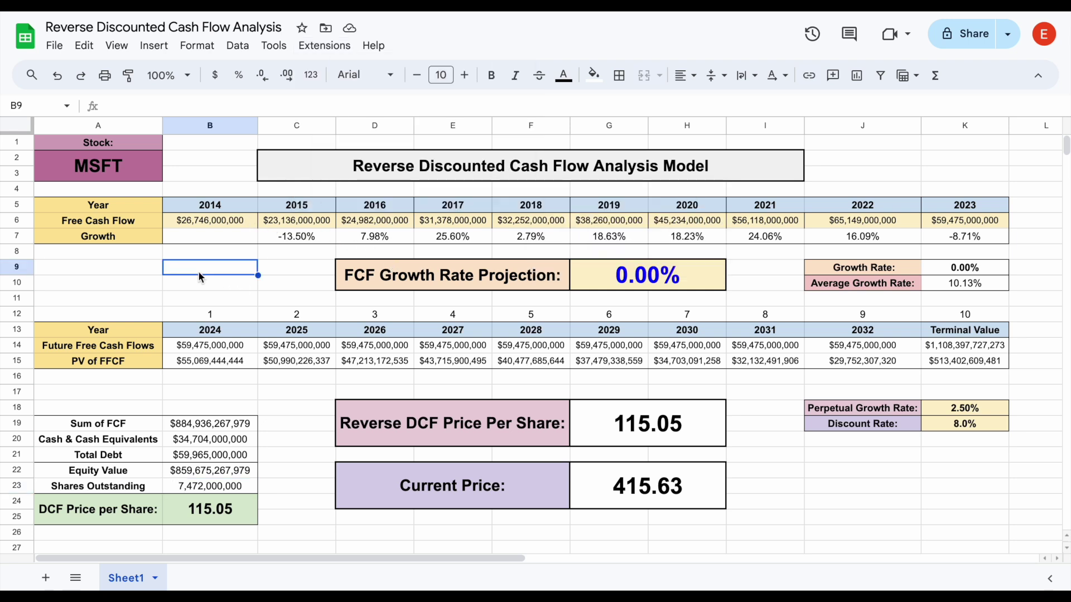
Set the FCF Growth Rate Projection for MSFT to 10% and check the reverse DCF price per share.
left_click(150, 178)
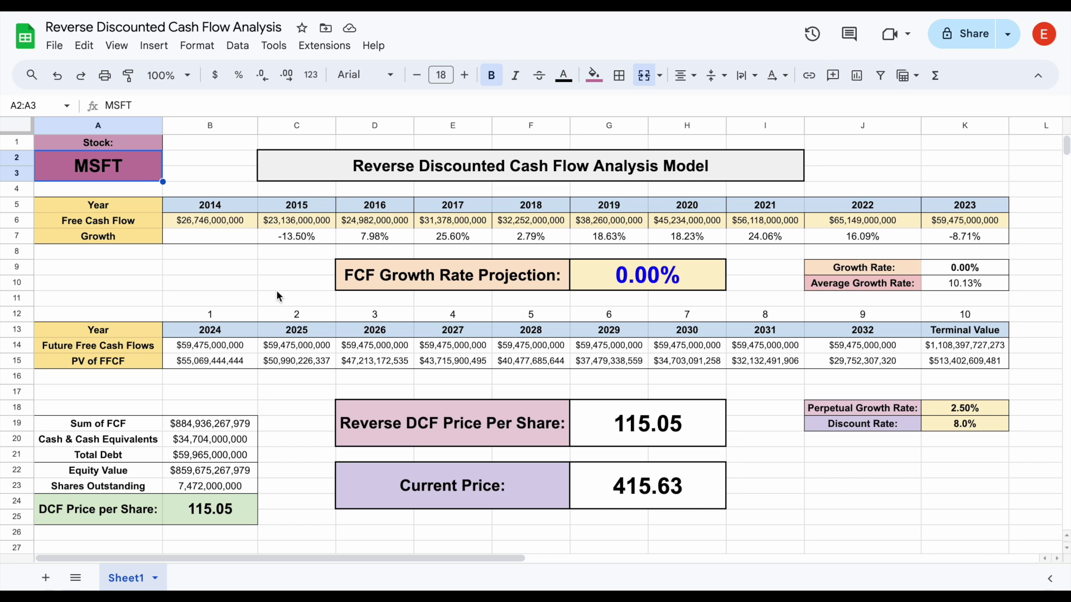
left_click(254, 285)
left_click(628, 288)
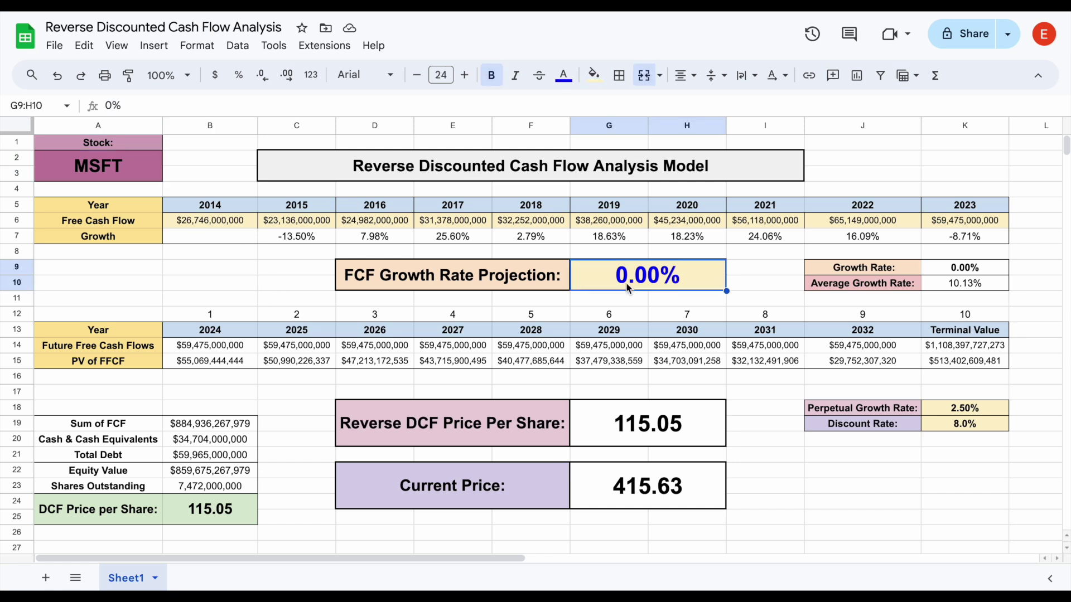
type("10")
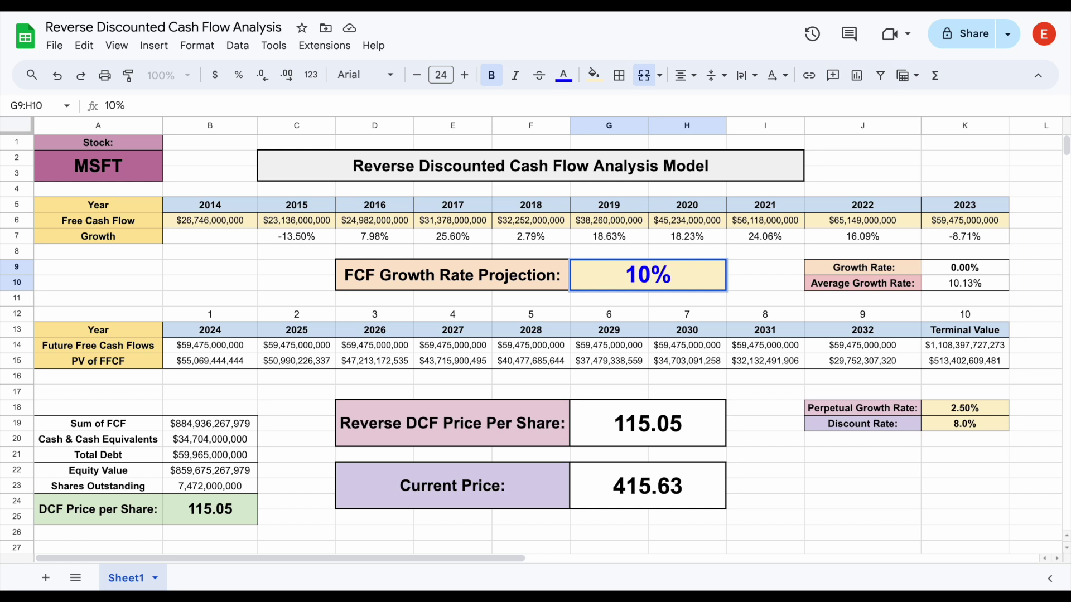
key("ctrl+Return")
left_click(705, 422)
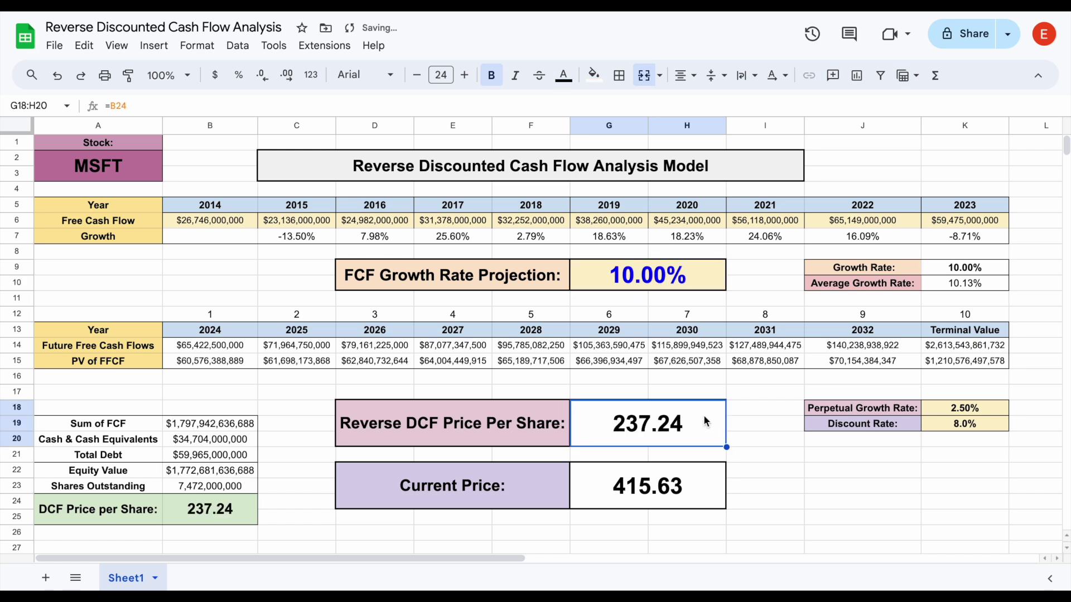
Set the FCF Growth Rate Projection for MSFT to 18% and compare the reverse DCF price per share with the current price.
left_click(691, 285)
type("18")
key("ctrl+Return")
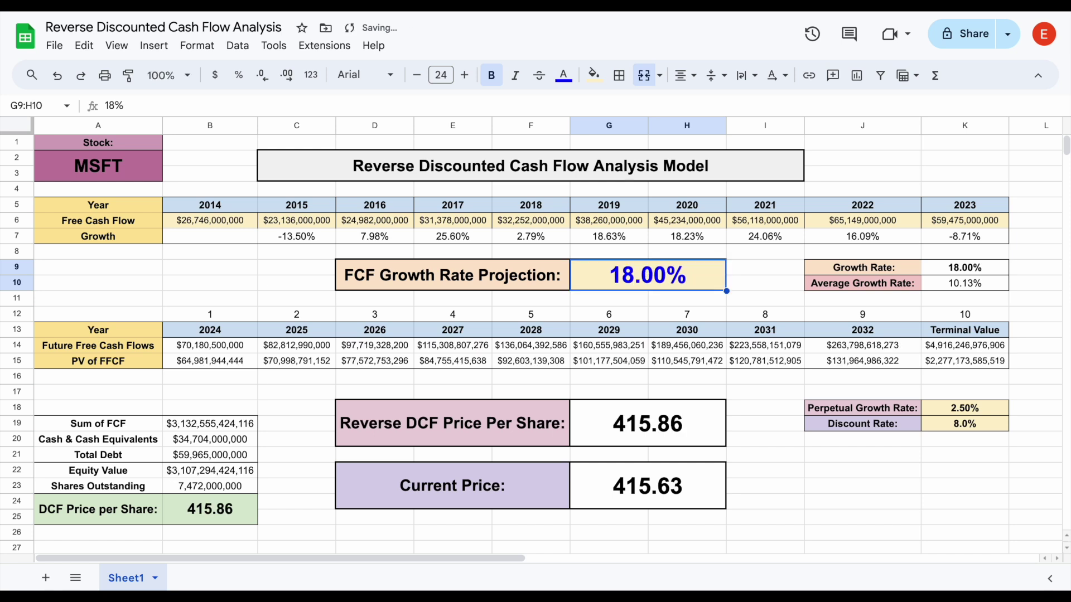
left_click_drag(528, 437, 634, 431)
left_click_drag(530, 282, 601, 283)
left_click(598, 284)
Display the commands available for the Tickerdata add-on.
left_click(324, 45)
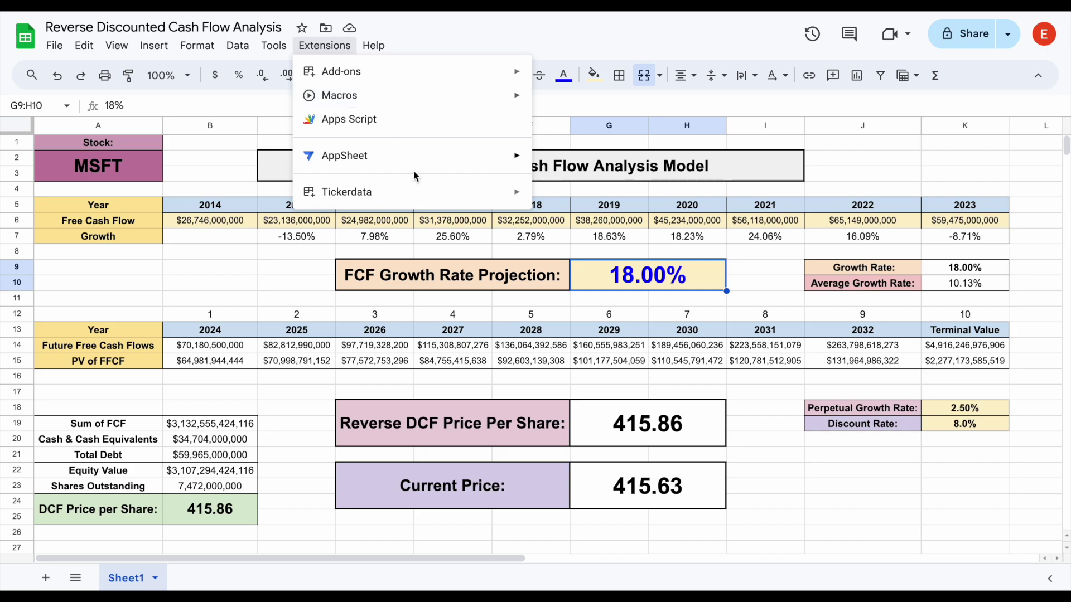
mouse_move(421, 185)
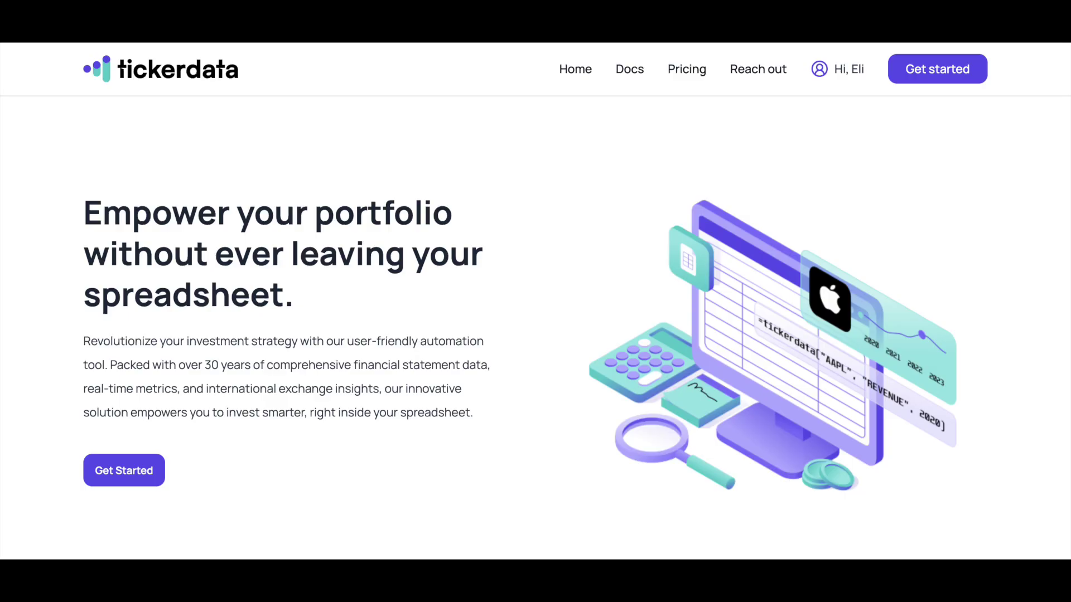